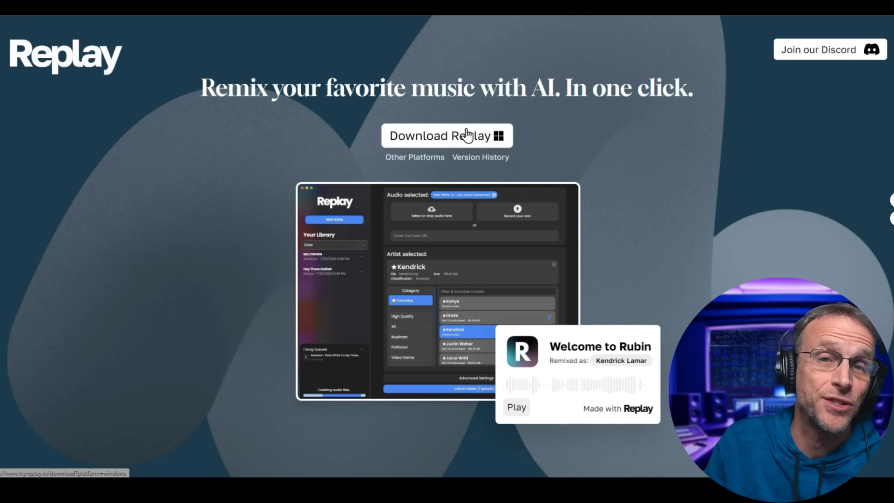
Step: Open the options for downloading Replay on other platforms
left_click(419, 157)
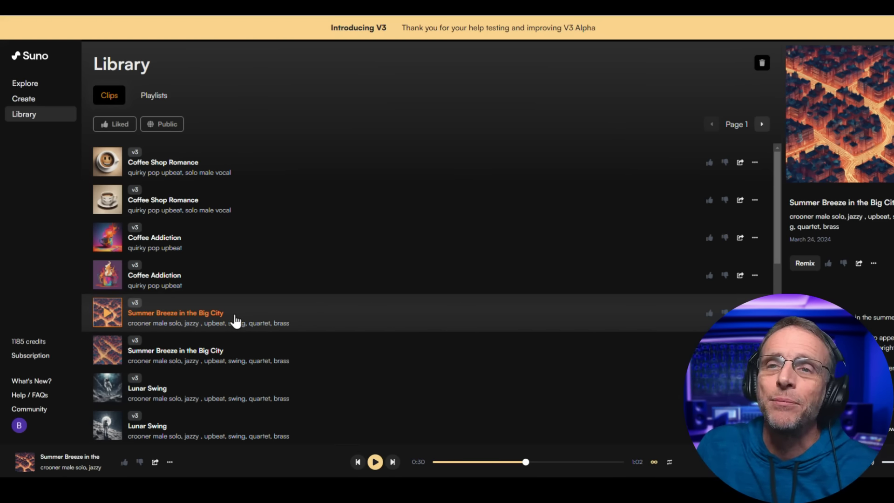
Step: Open "Summer Breeze in the Big City" in the Suno library, play it and download its audio
left_click(215, 317)
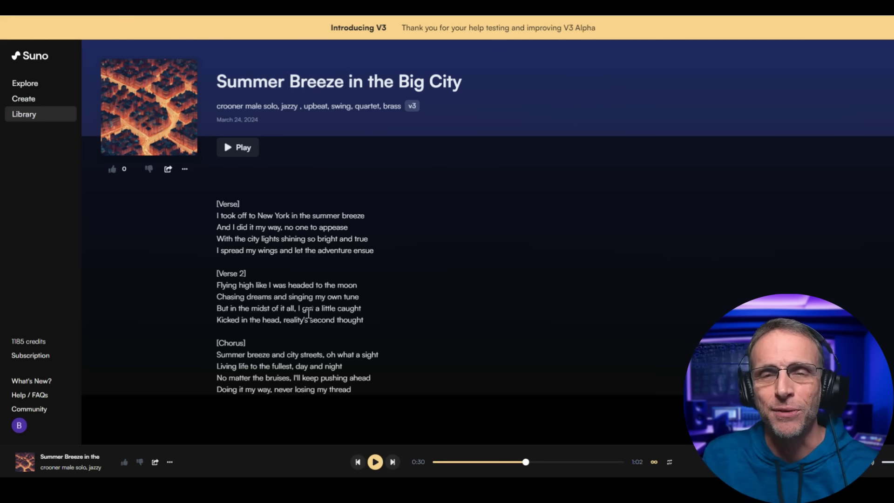
left_click(375, 462)
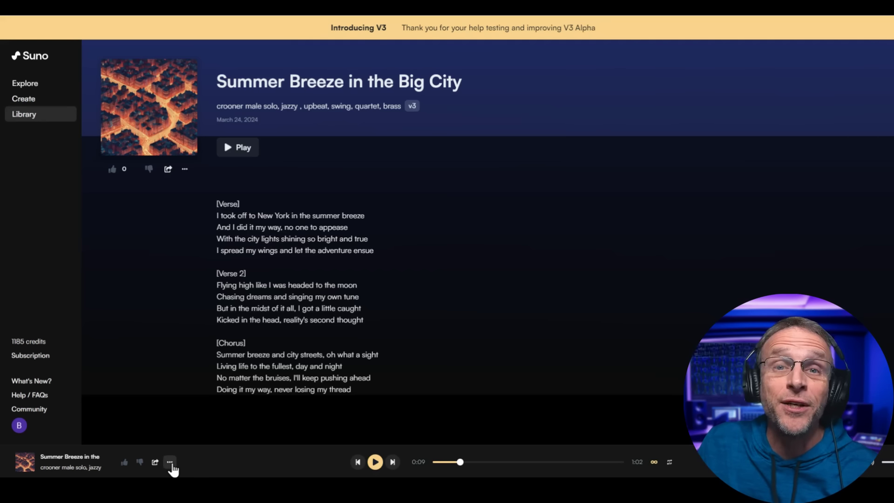
left_click(170, 463)
mouse_move(218, 433)
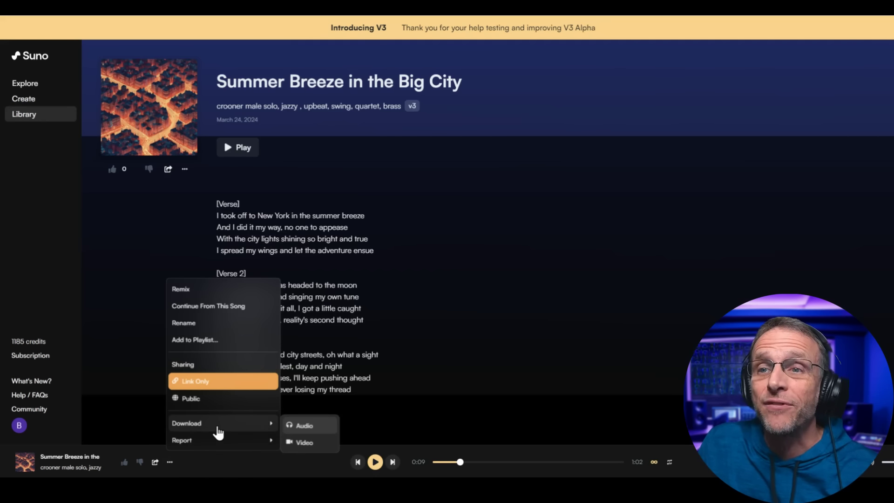
left_click(306, 425)
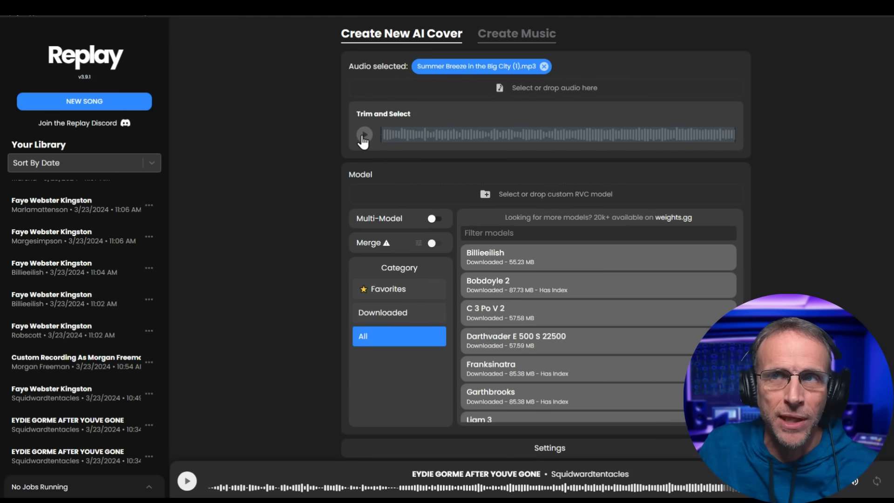
Step: Switch to Replay and preview the loaded Summer Breeze in the Big City (1).mp3
left_click(366, 140)
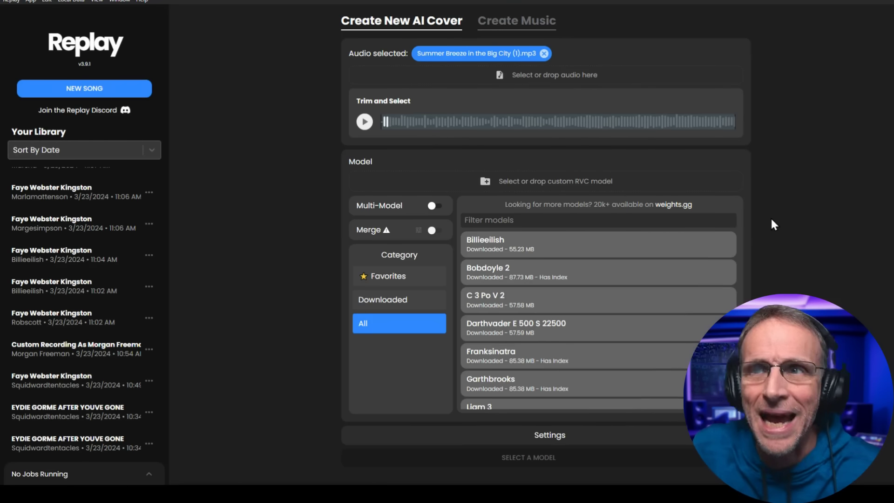
Step: Open the weights.gg model site from Replay and log in with a Google account
left_click(674, 205)
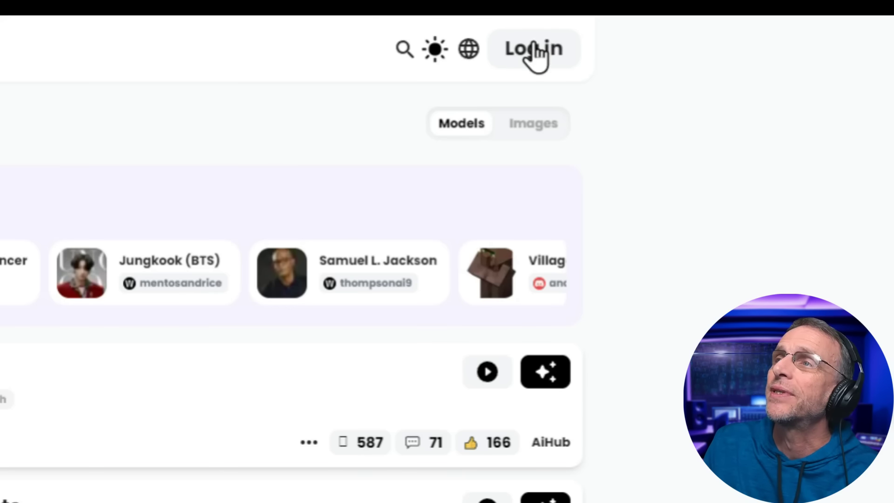
left_click(535, 52)
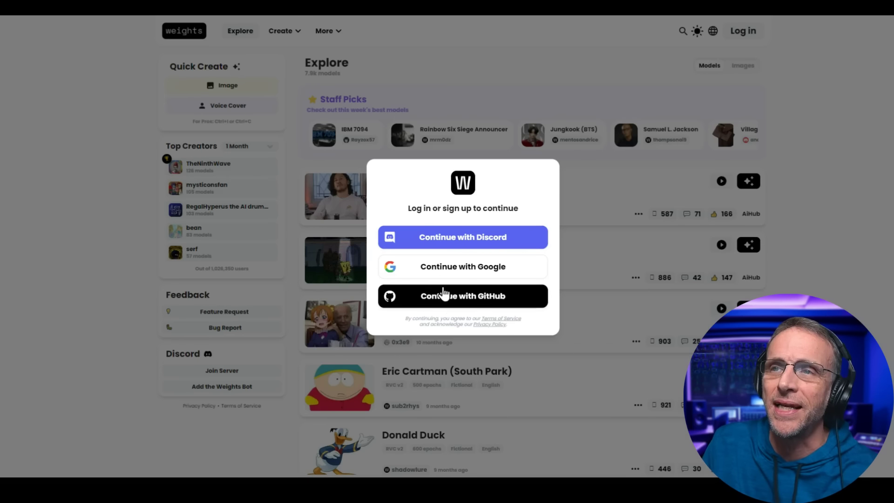
left_click(452, 268)
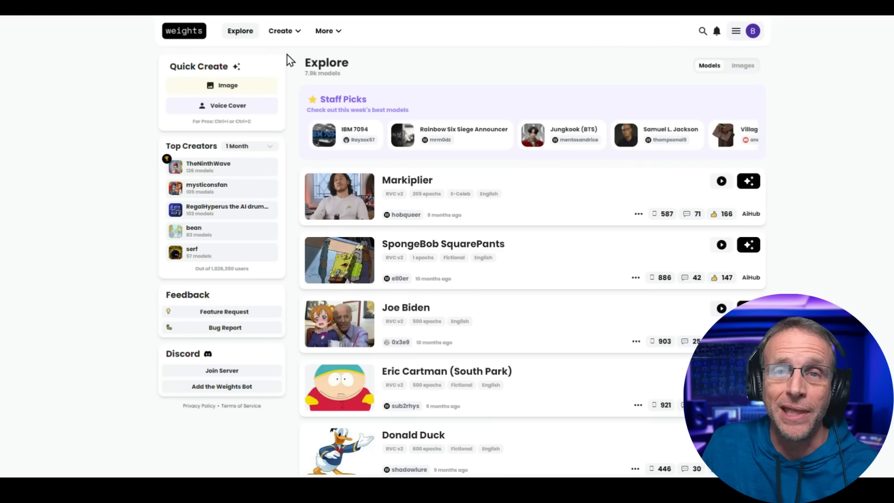
Step: Search the voice models for "sponge" and for "billie"
left_click(703, 31)
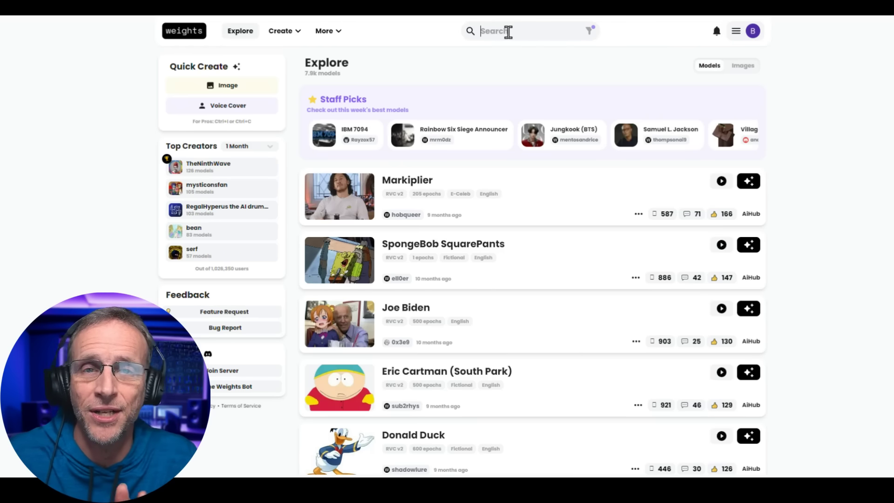
type("sponge")
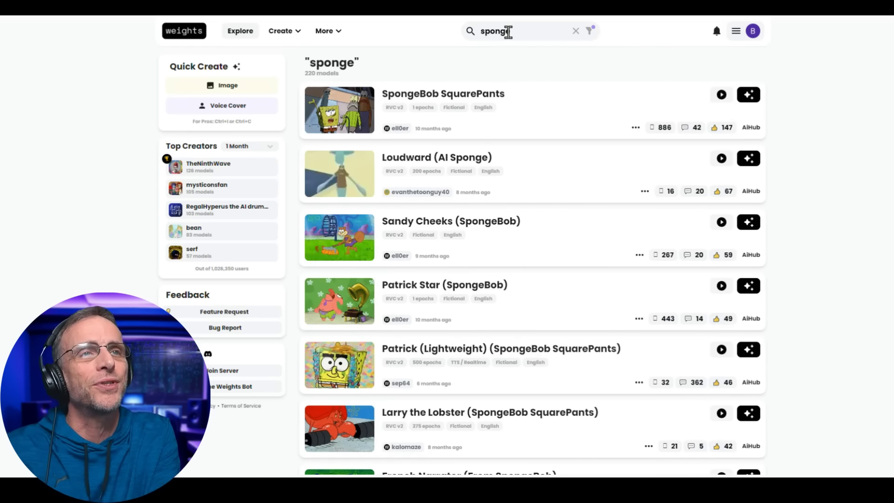
key("ctrl+a")
key("BackSpace")
type("billie")
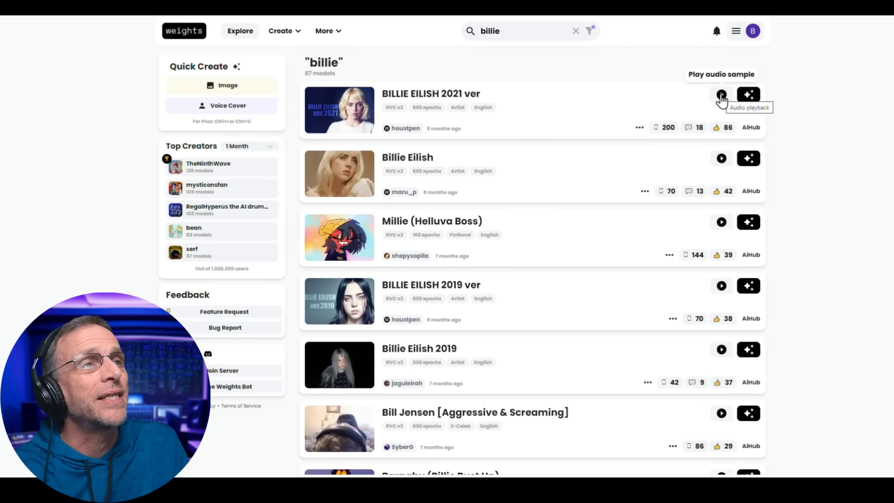
Step: Listen to the audio sample of the BILLIE EILISH 2021 ver model and clear the search
left_click(722, 95)
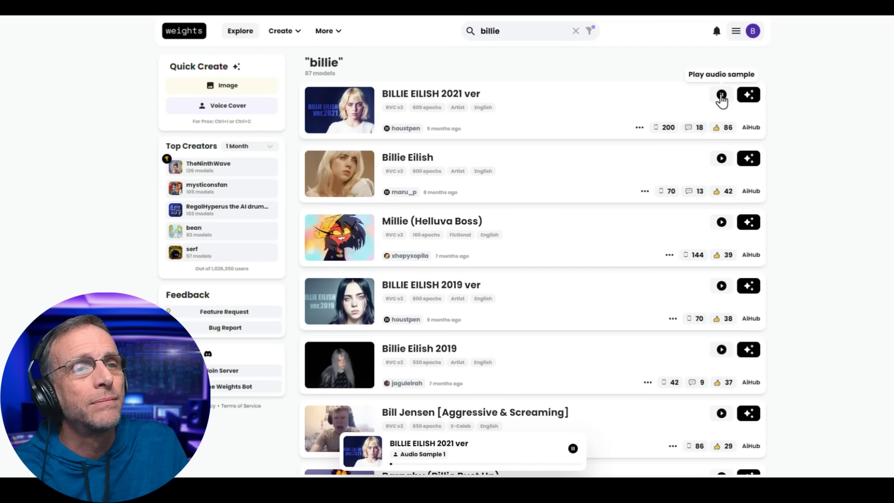
left_click(722, 97)
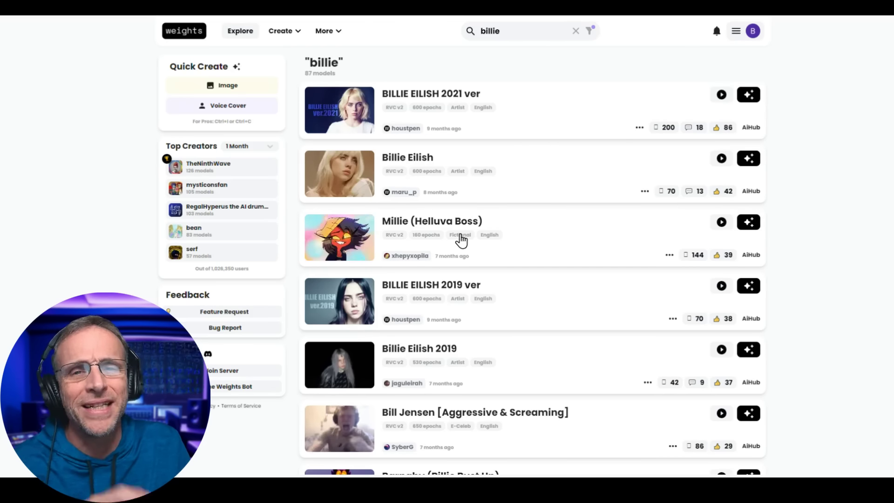
key("slash")
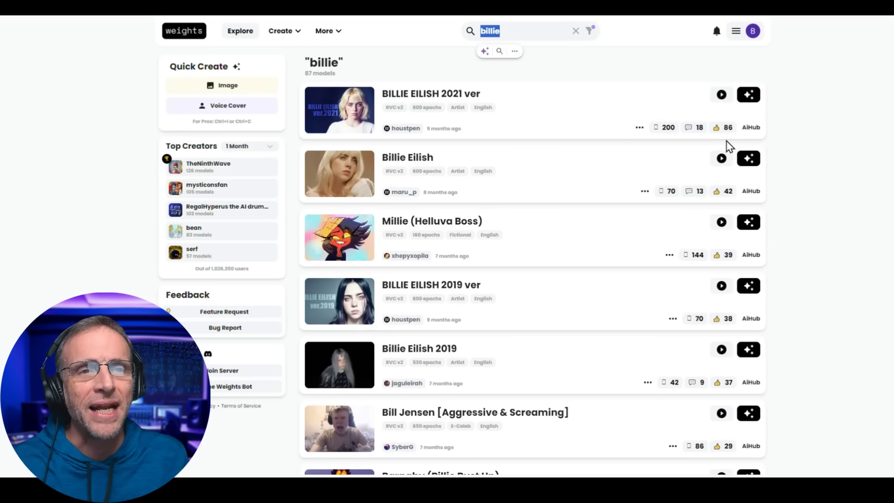
key("Escape")
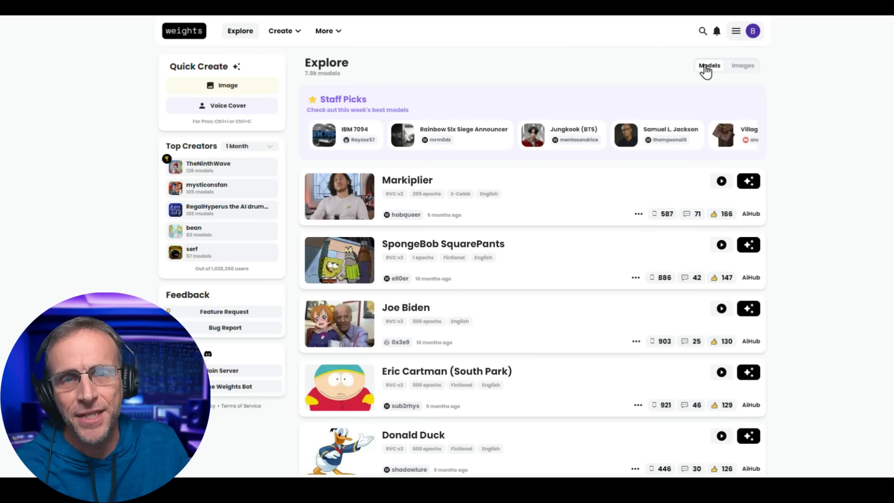
Step: Search the voice models for "dean martin" and listen to the Dean Martin model's audio sample
key("slash")
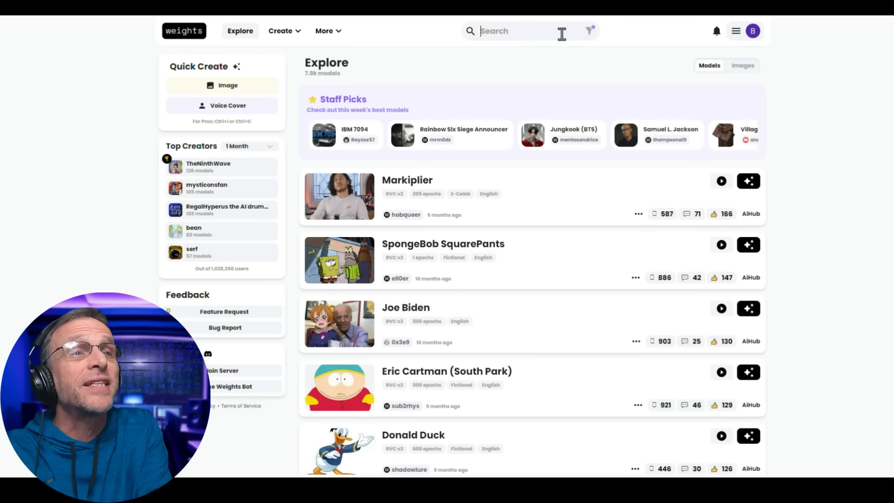
type("dean martin")
key("Return")
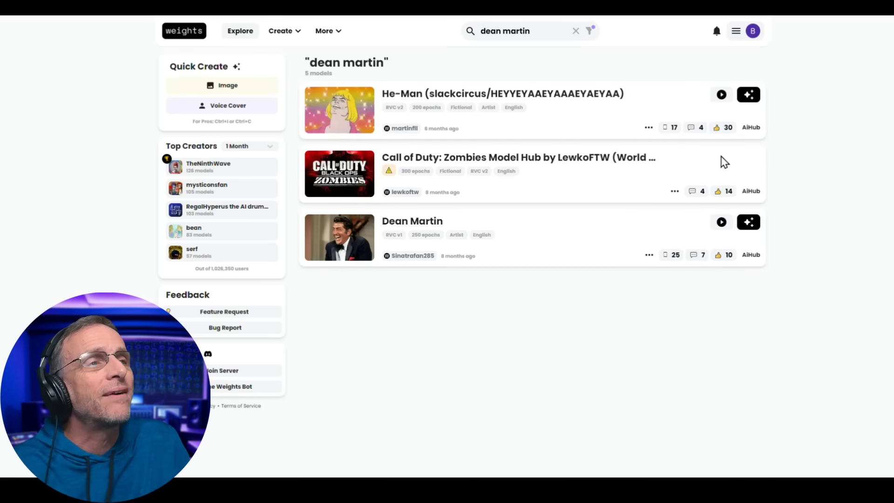
left_click(721, 224)
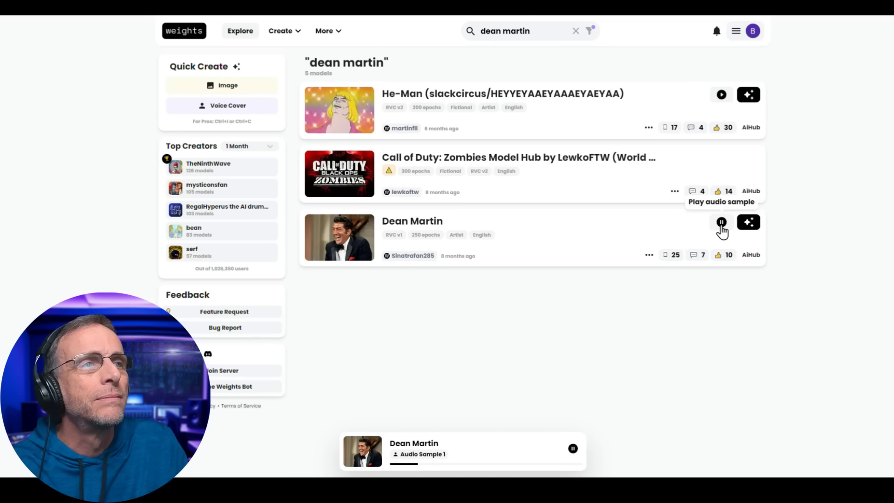
left_click(721, 224)
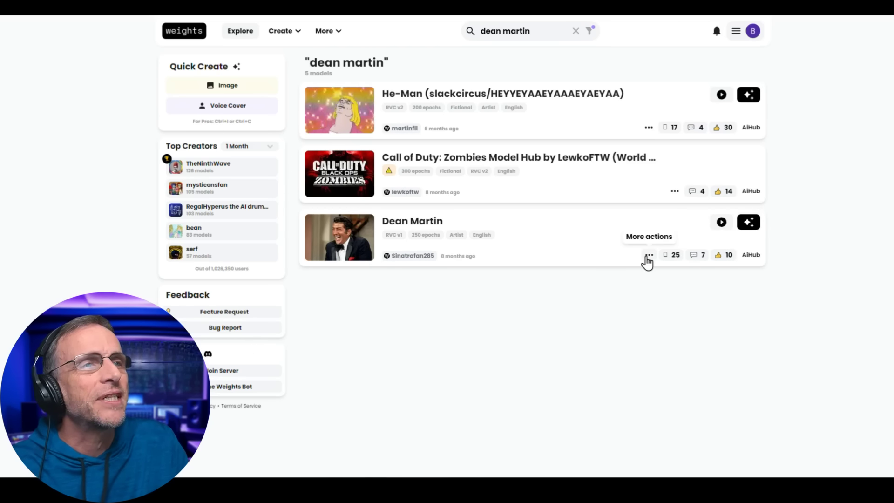
Step: Download the Dean Martin voice model
left_click(649, 256)
left_click(609, 275)
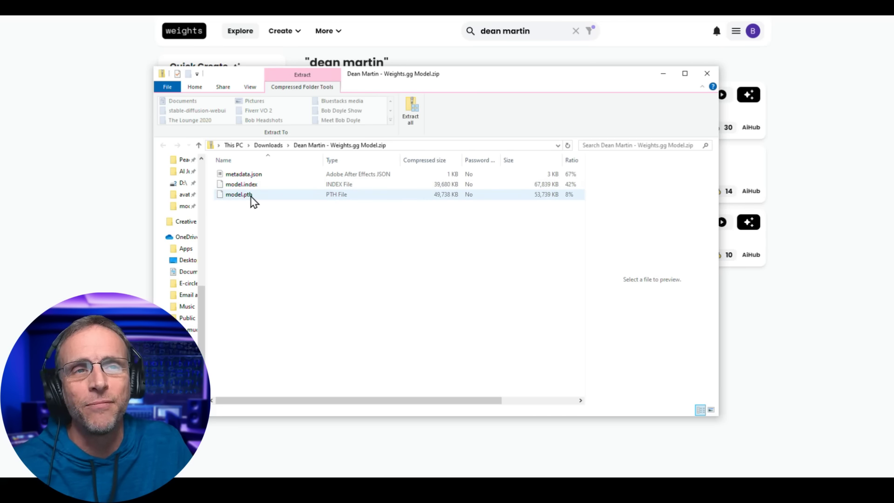
Step: Extract the Dean Martin model zip into a new folder named Dean Martin inside Replay's models folder
left_click(416, 121)
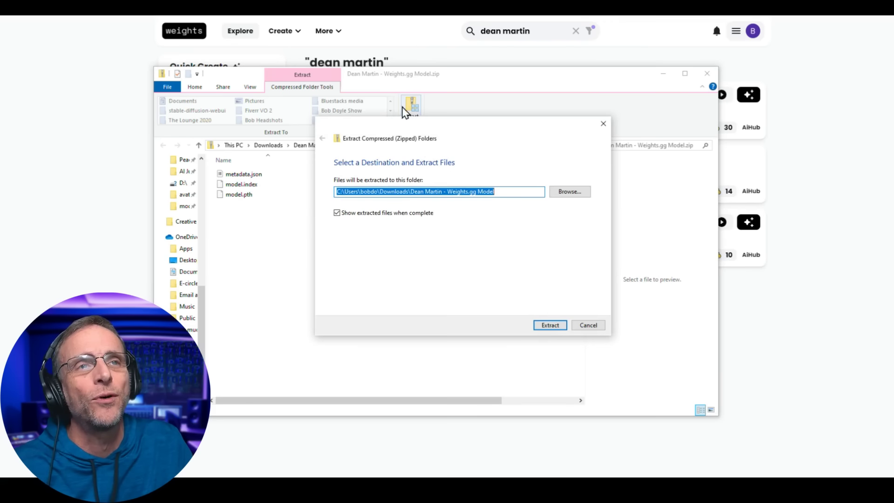
left_click(578, 193)
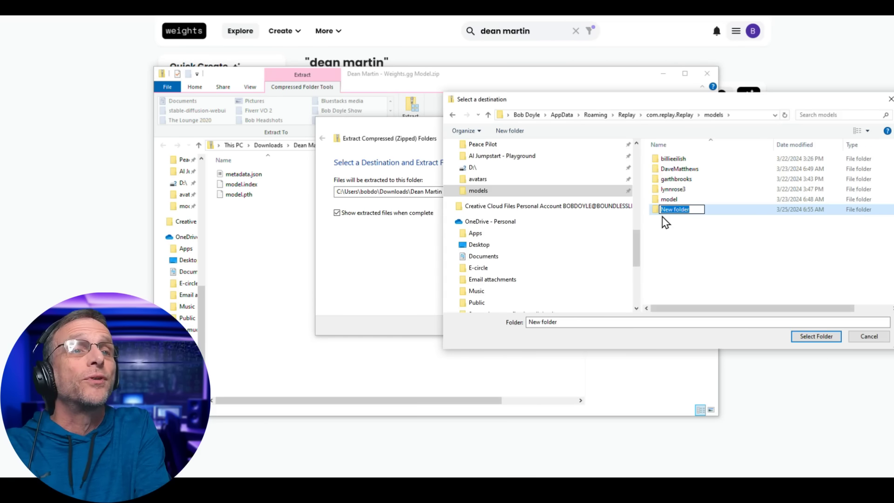
type("Dean Martin")
key("Return")
key("Return")
left_click(551, 325)
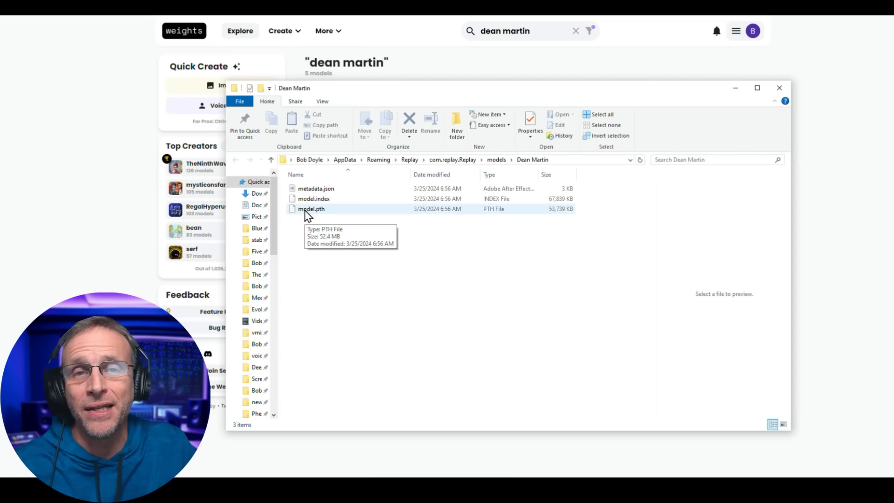
Step: Rename the extracted model.pth file as DeanMartin.pth
left_click(307, 212)
left_click(334, 210)
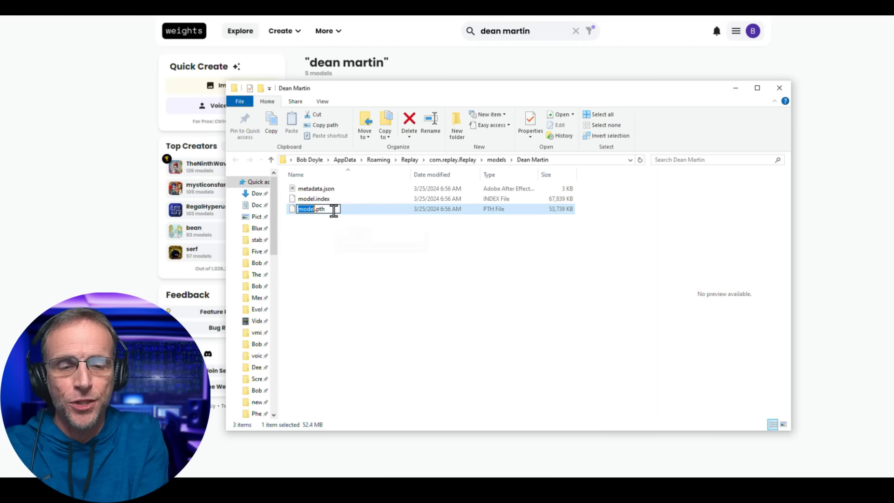
type("DeanMartin")
key("Return")
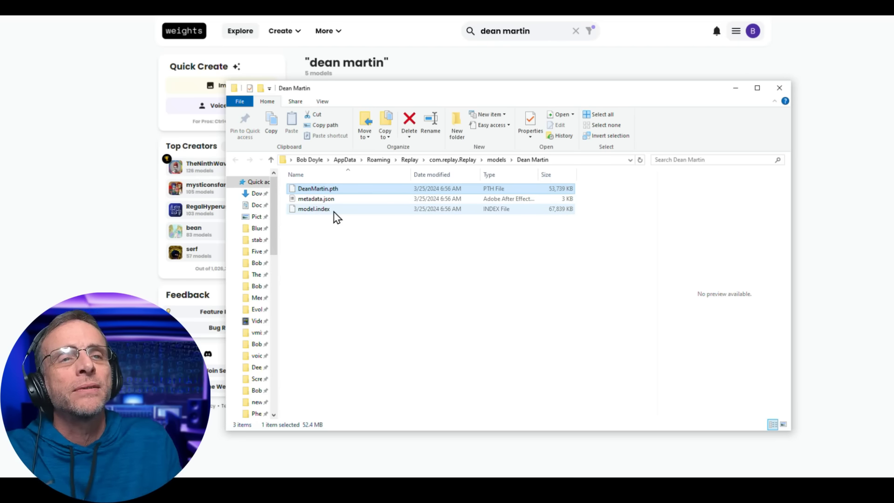
Step: Rename the model.index file as DeanMartin.index and close the folder window
left_click(334, 210)
left_click(333, 211)
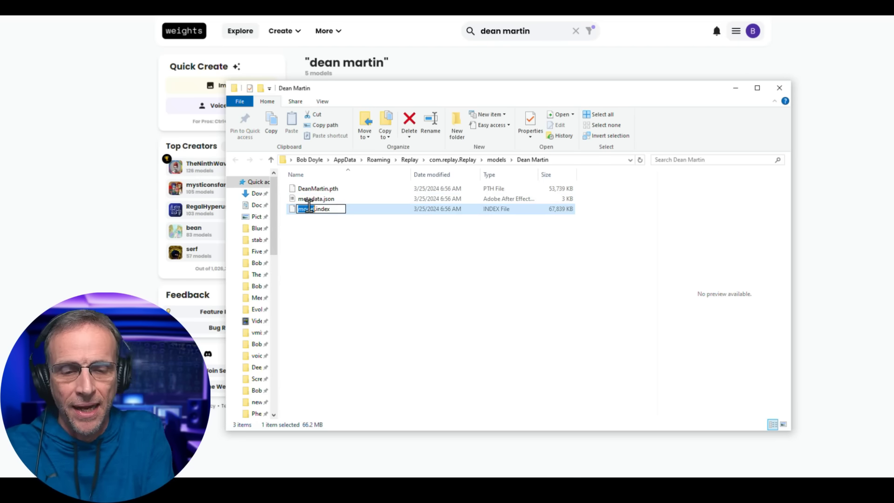
type("DeanMartin")
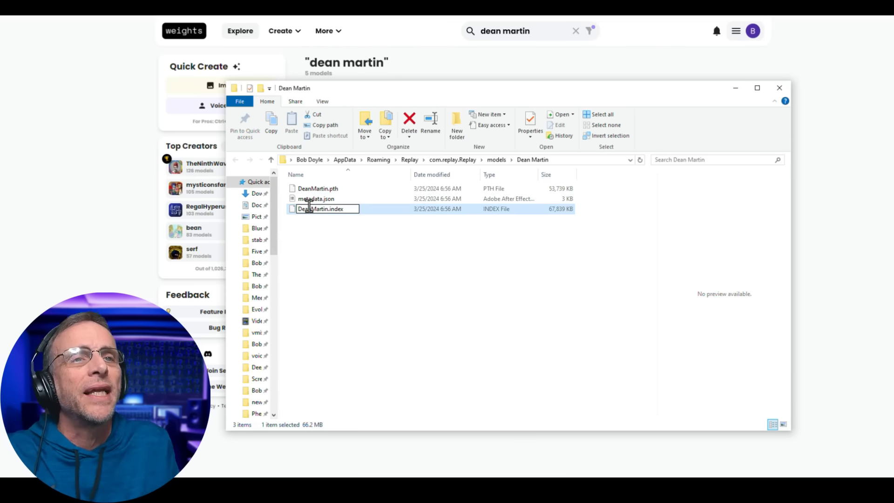
key("Return")
left_click(780, 87)
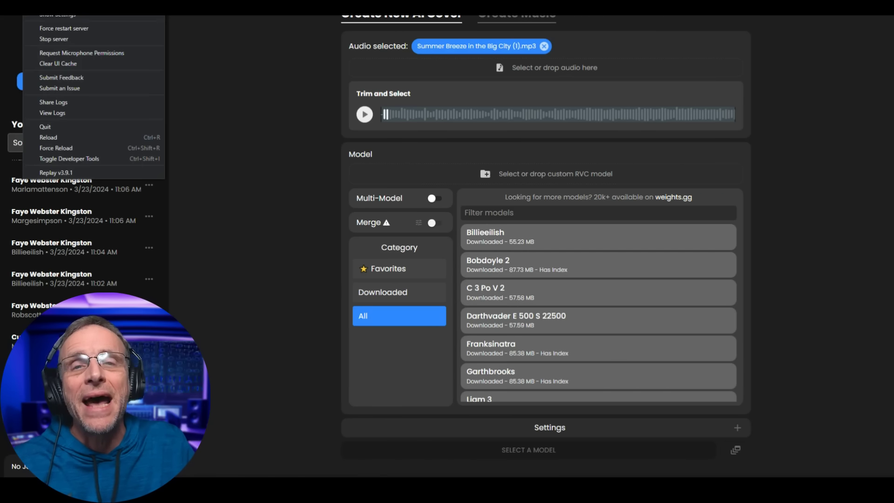
Step: Switch to Replay and add the DeanMartin model from the Dean Martin folder as the custom RVC model
left_click(61, 20)
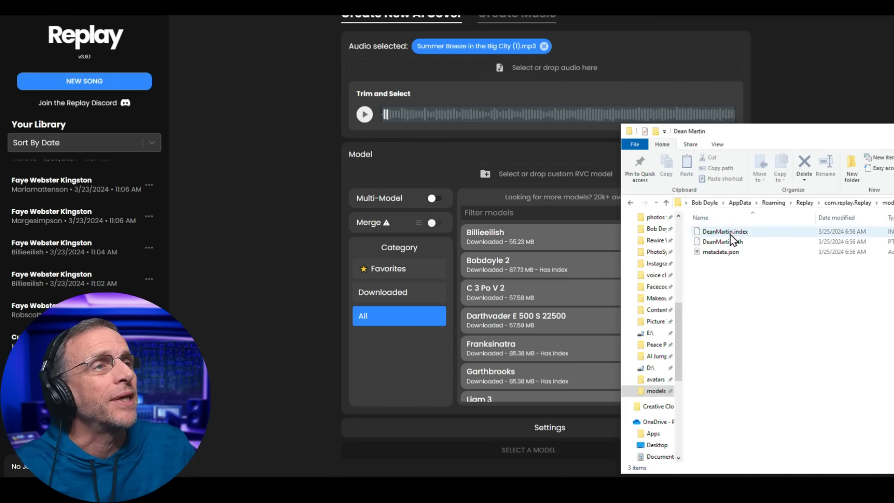
left_click_drag(718, 247, 499, 180)
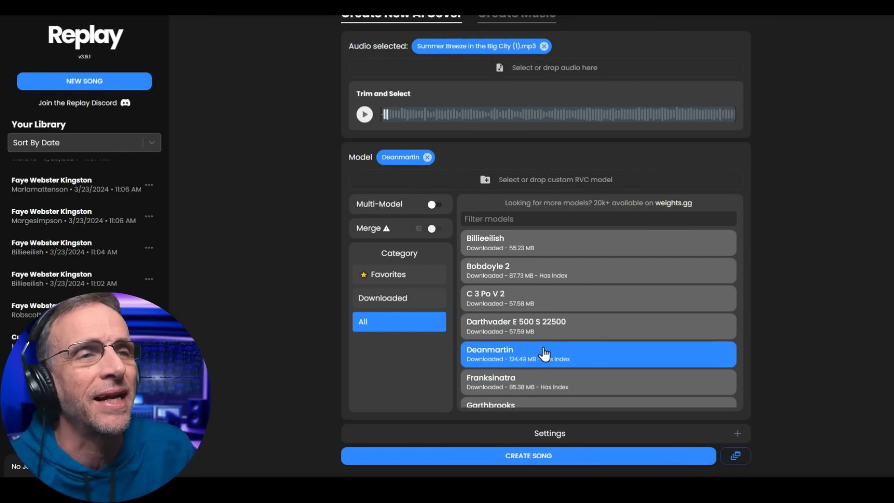
Step: Expand the AI cover settings and review the stem, sample mode, pitch and F0 method options
scroll(739, 342, "down", 2)
left_click(738, 331)
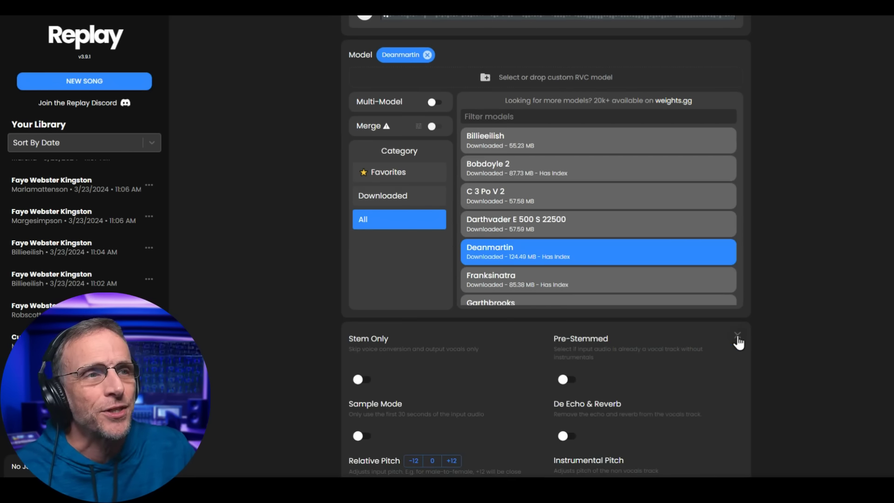
scroll(774, 349, "down", 3)
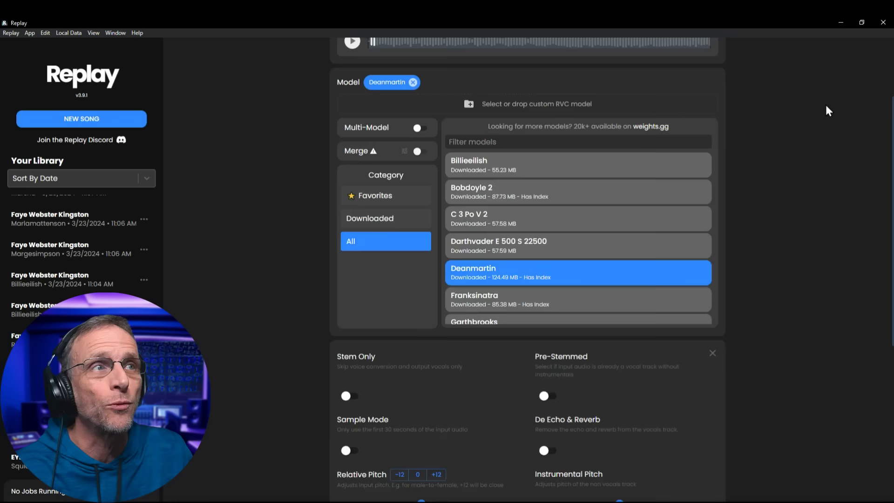
scroll(826, 102, "up", 3)
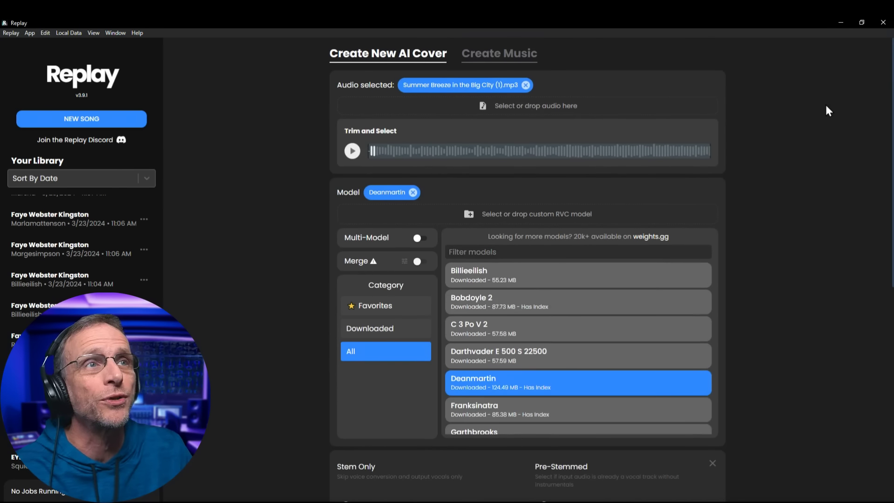
scroll(606, 212, "down", 5)
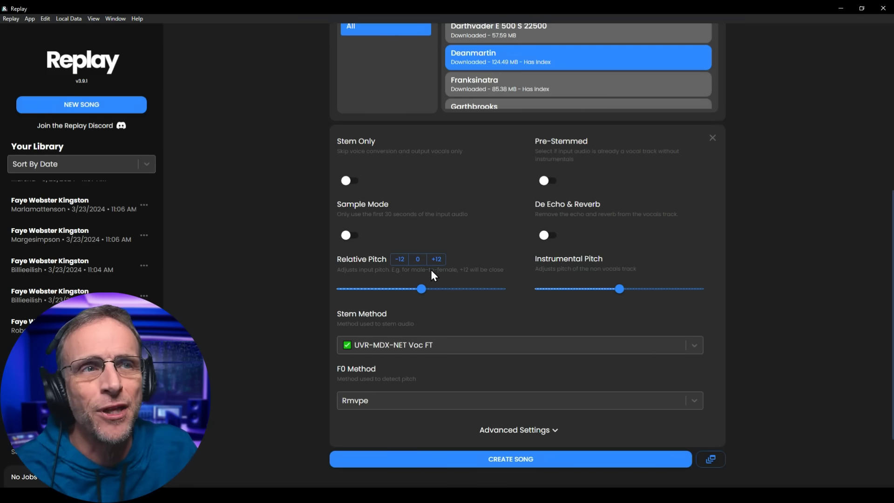
Step: Try the relative pitch slider and its -12 preset, and reset the relative pitch to 0
mouse_move(425, 291)
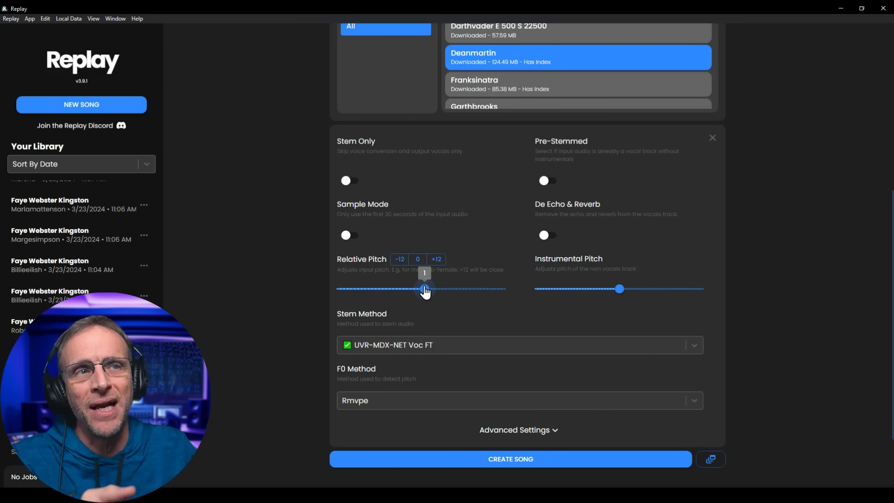
left_click(341, 289)
left_click(420, 289)
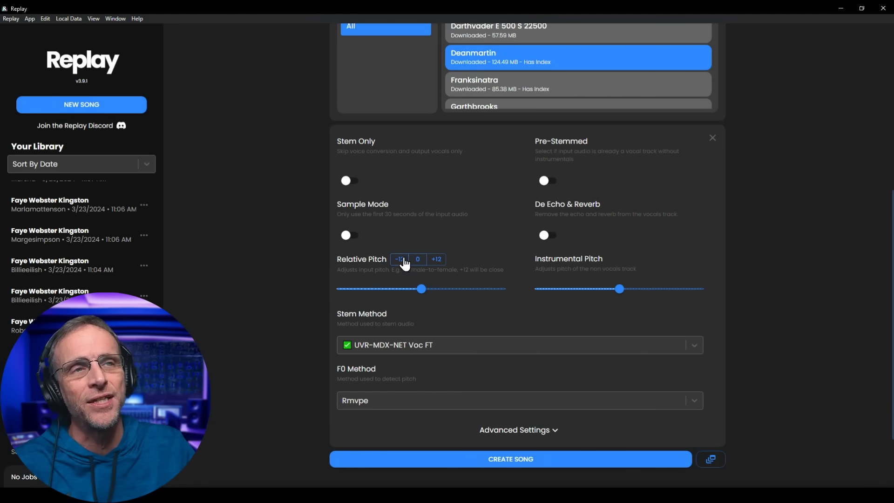
left_click(402, 261)
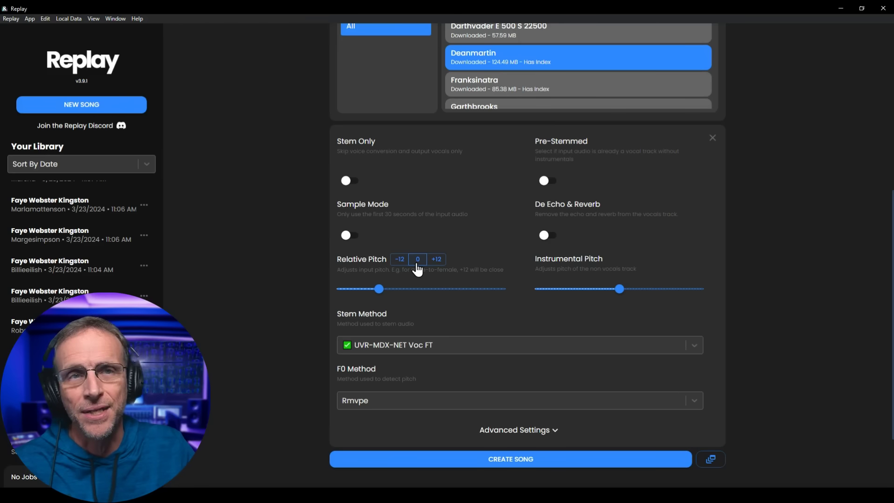
left_click(417, 262)
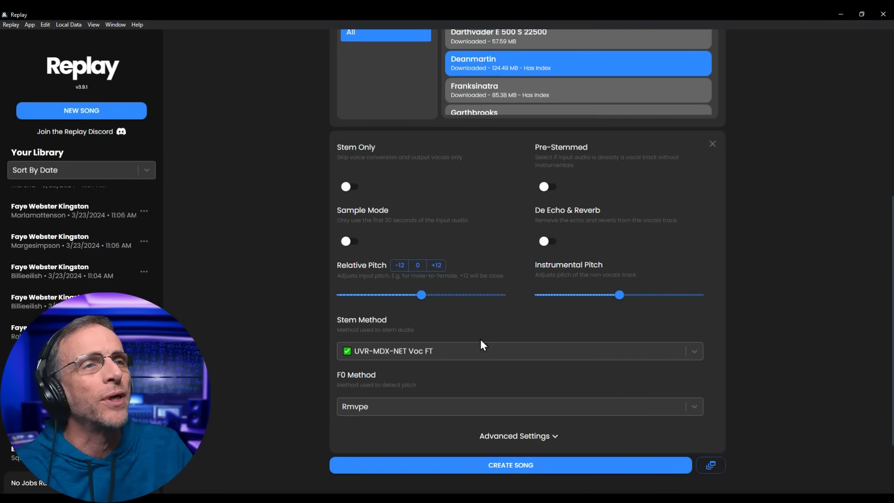
Step: Expand the advanced settings, check the render device options while keeping CUDA, and create the Deanmartin cover
mouse_move(613, 300)
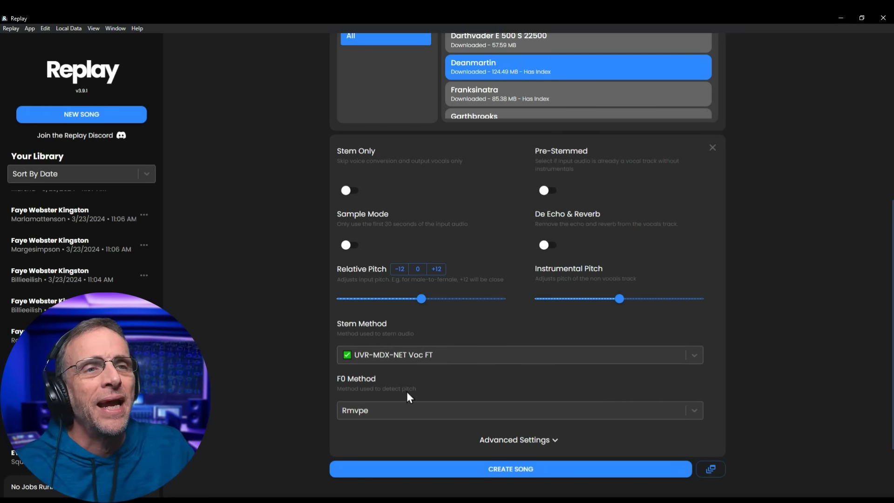
scroll(408, 396, "down", 1)
left_click(532, 411)
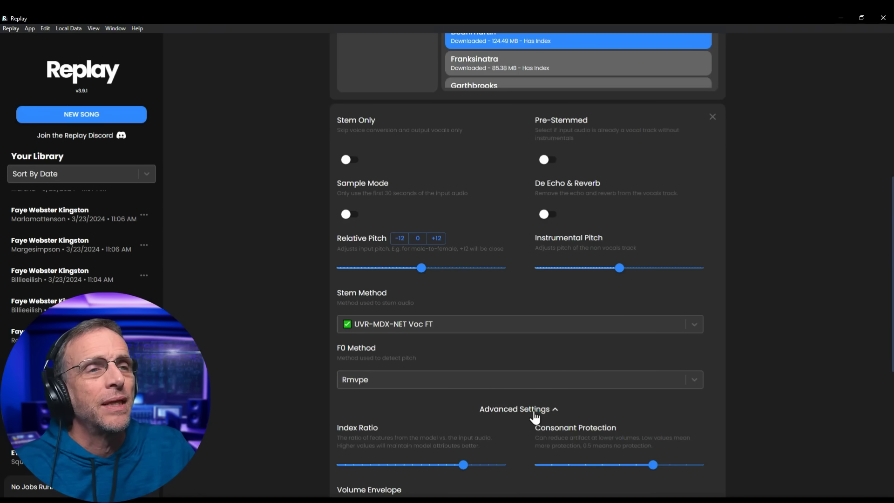
scroll(749, 358, "down", 9)
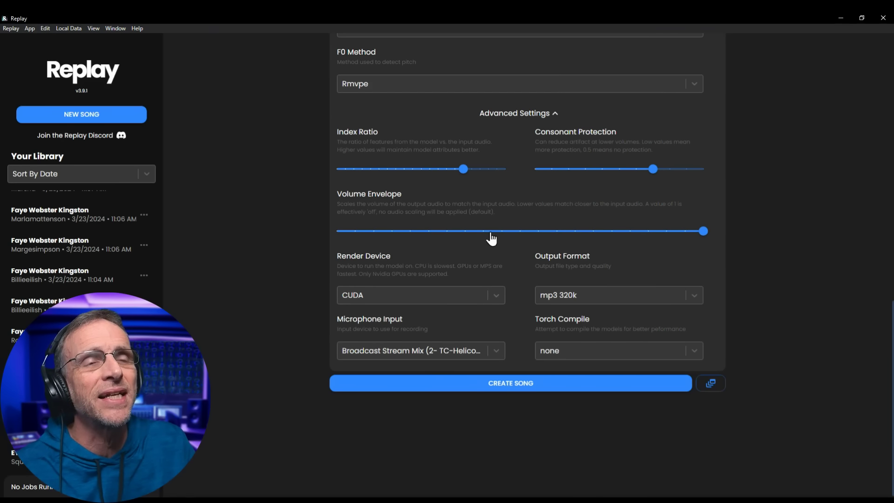
left_click(364, 297)
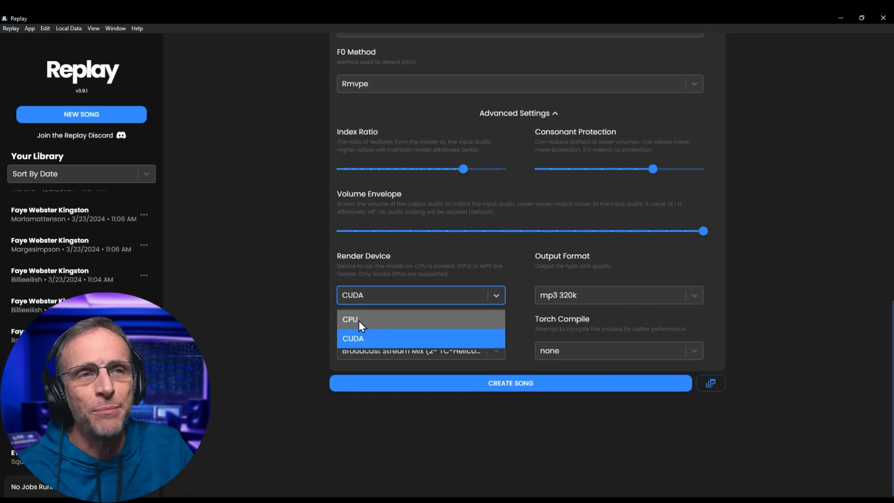
left_click(305, 302)
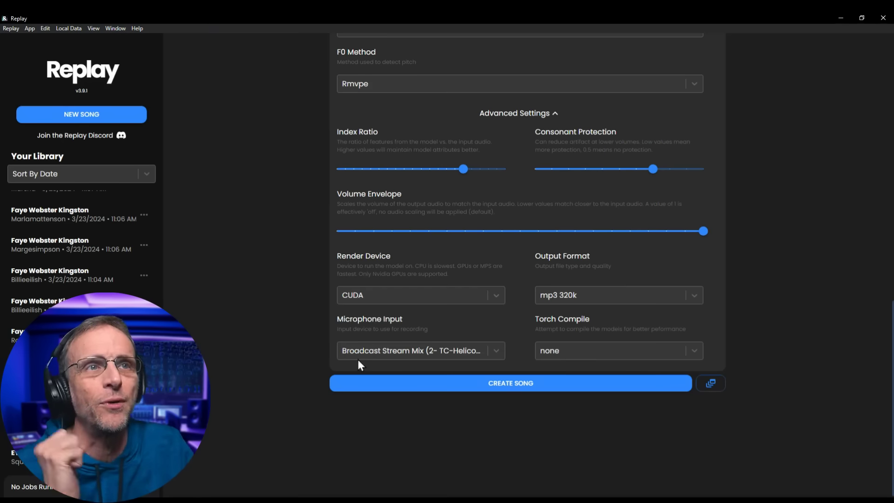
left_click(495, 389)
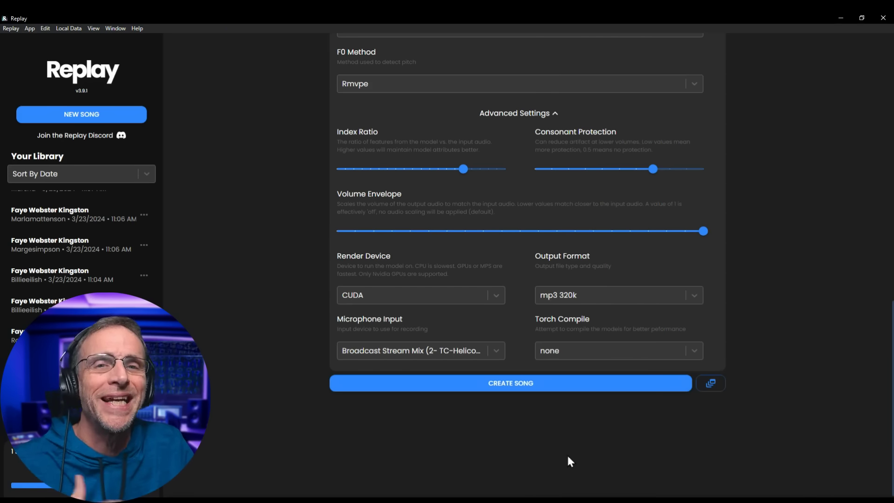
Step: Replace the Deanmartin model with Squidwardtentacles for Beautiful Dreamer and create the song
scroll(627, 432, "up", 7)
scroll(676, 366, "up", 6)
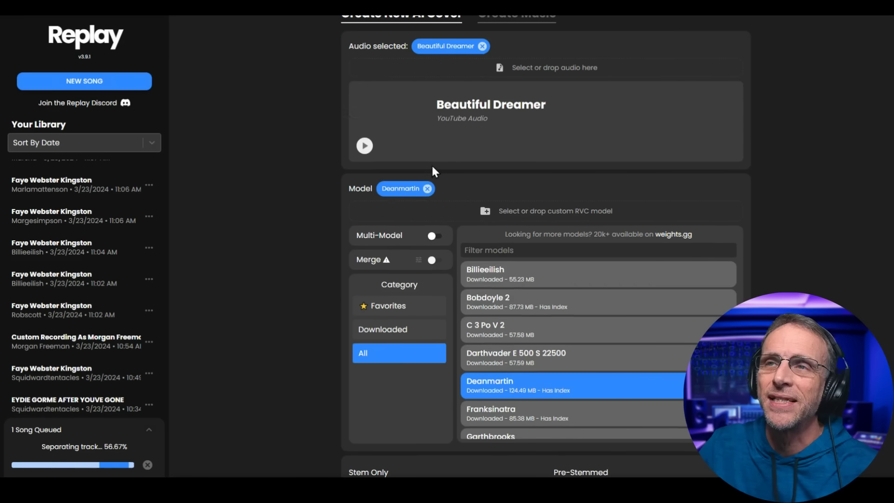
left_click(428, 183)
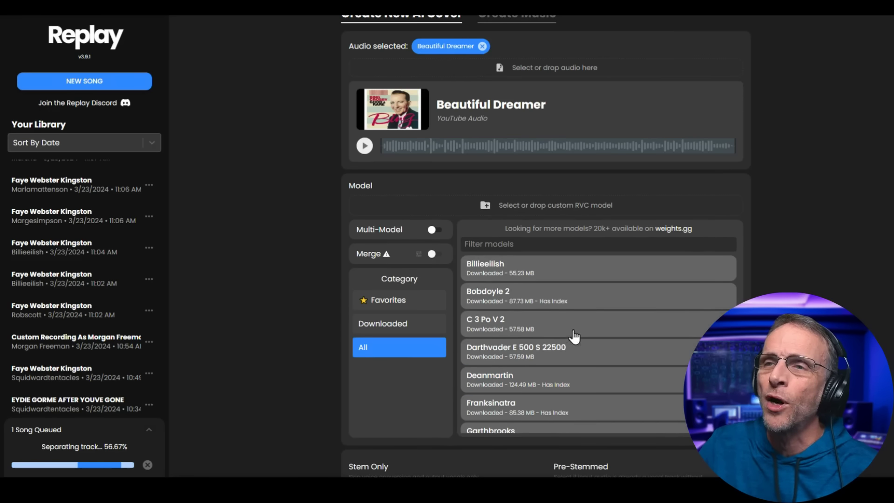
scroll(575, 354, "down", 10)
scroll(576, 363, "down", 6)
left_click(550, 335)
scroll(447, 337, "down", 2)
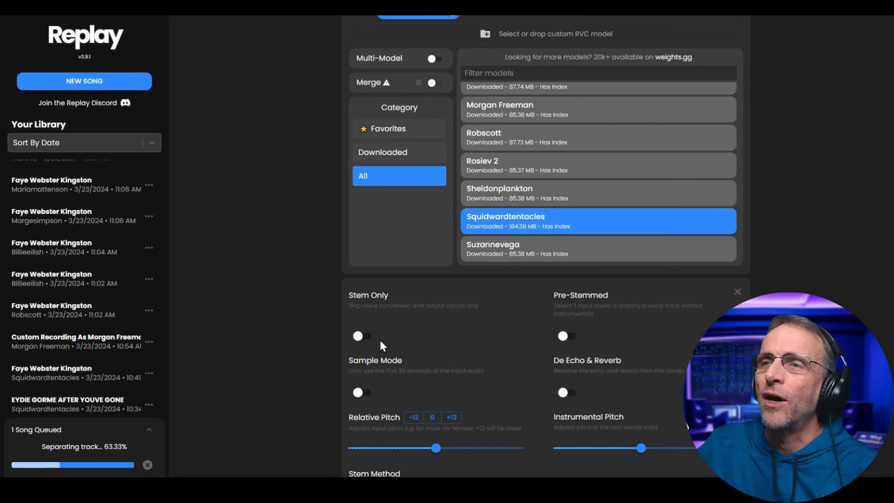
scroll(450, 396, "down", 3)
scroll(450, 412, "down", 6)
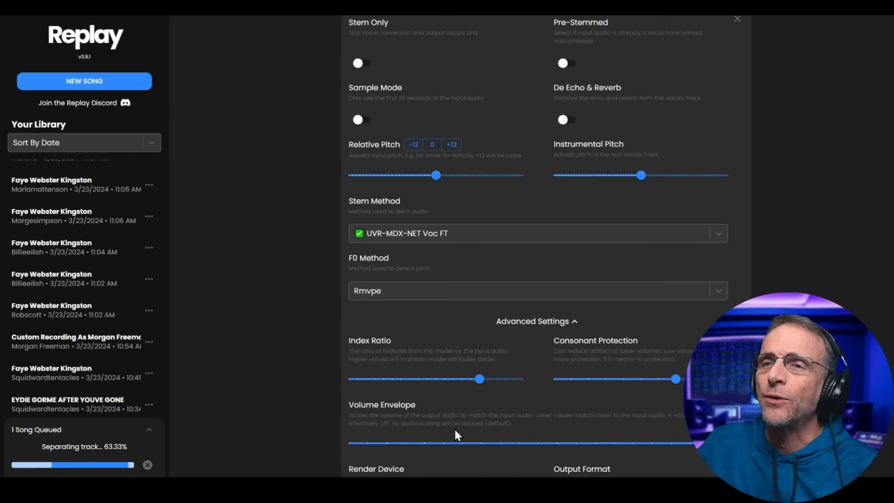
left_click(534, 459)
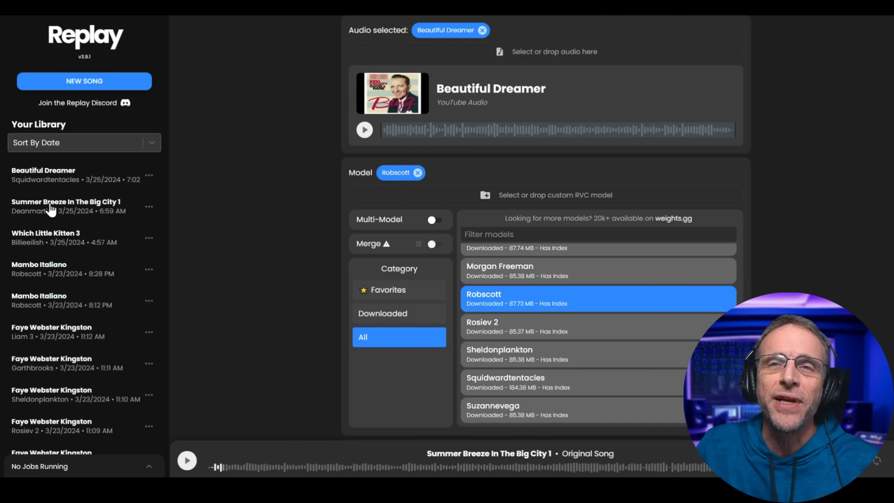
Step: Open the Deanmartin cover of Summer Breeze In The Big City 1 and listen to its original song and the remixed version
left_click(52, 210)
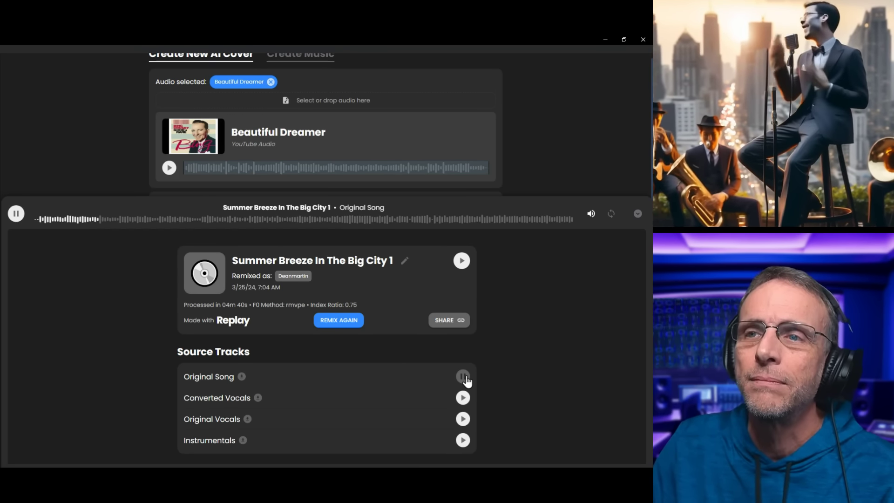
left_click(463, 376)
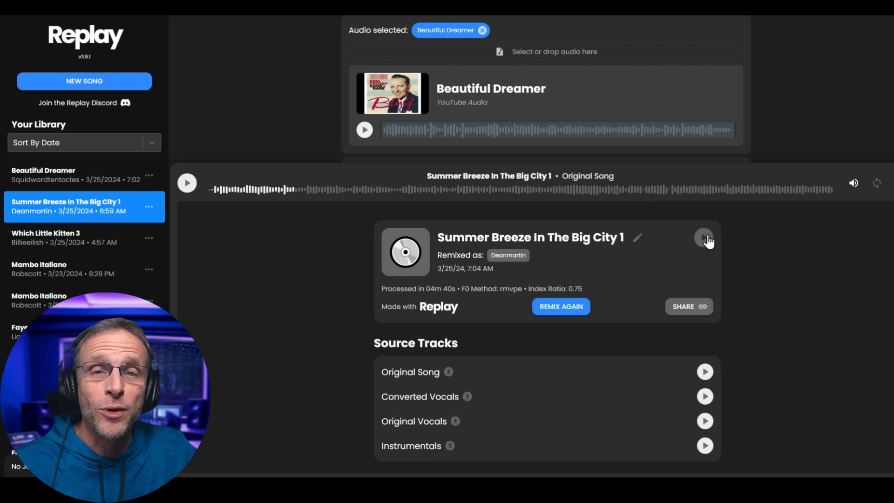
left_click(704, 238)
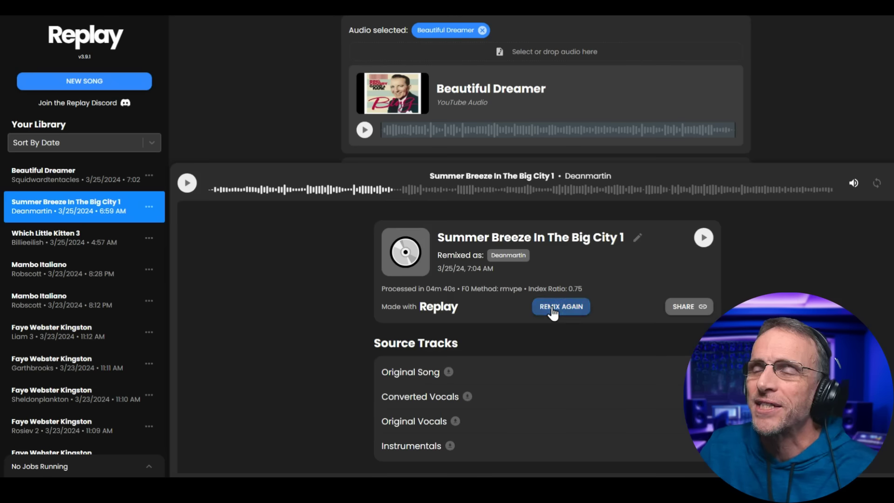
Step: Remix Summer Breeze In The Big City 1 with the Billieeilish model at relative pitch 12 and play the resulting cover
left_click(339, 300)
scroll(645, 354, "up", 3)
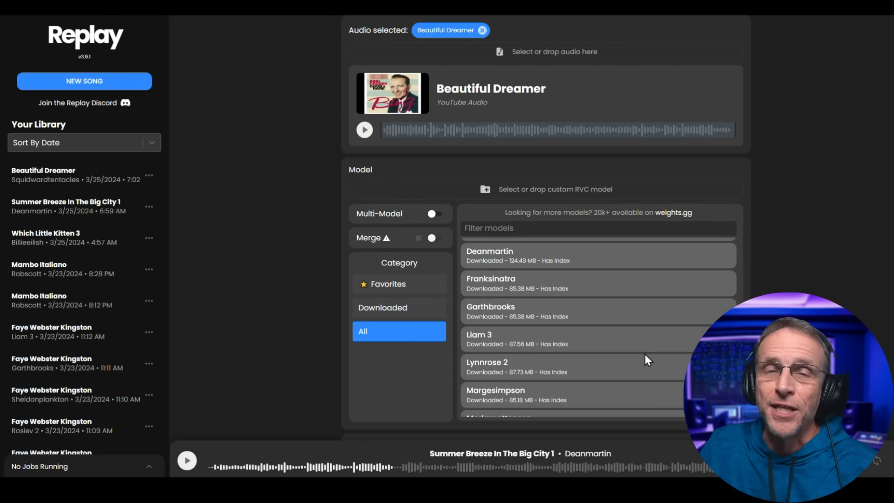
scroll(606, 340, "up", 4)
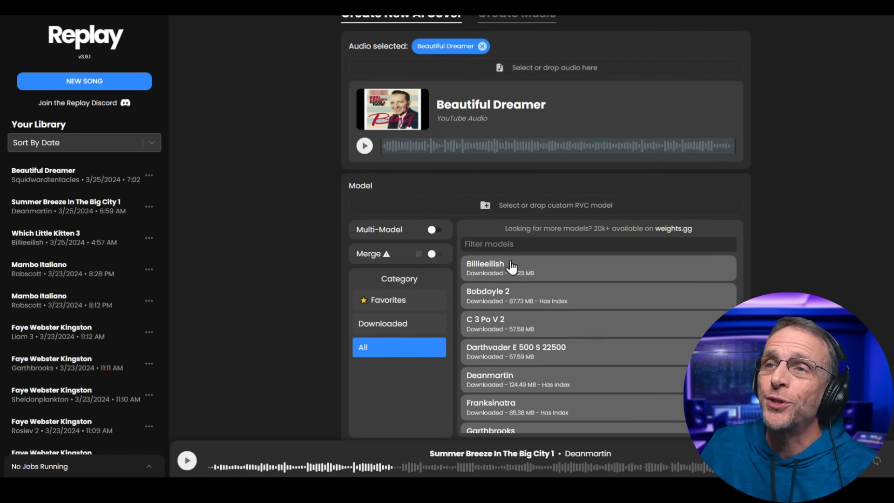
left_click(498, 268)
scroll(442, 239, "down", 8)
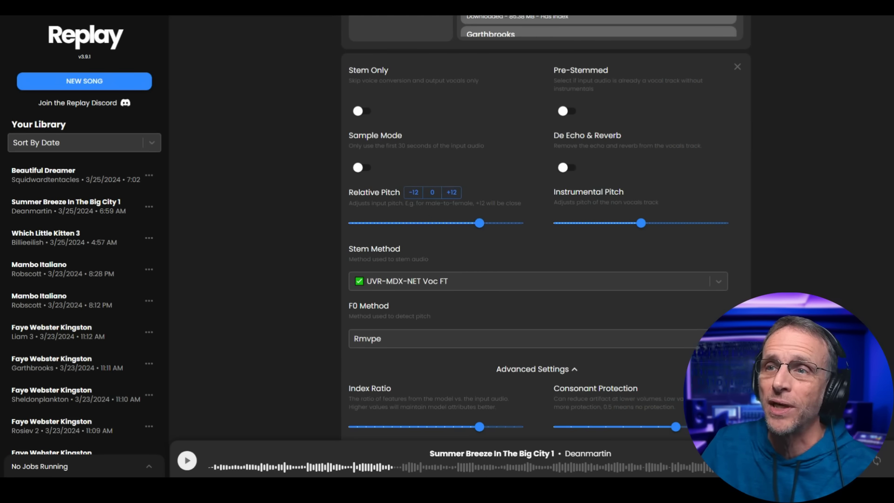
scroll(884, 303, "down", 7)
left_click(544, 354)
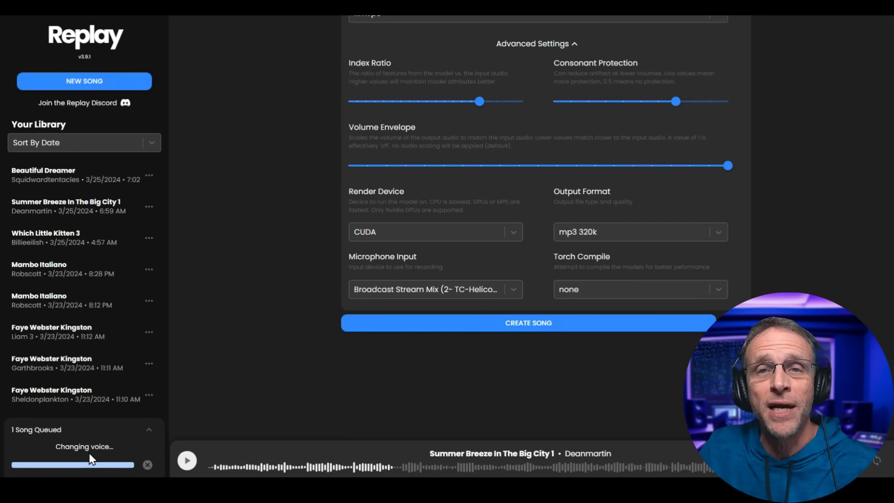
left_click(191, 464)
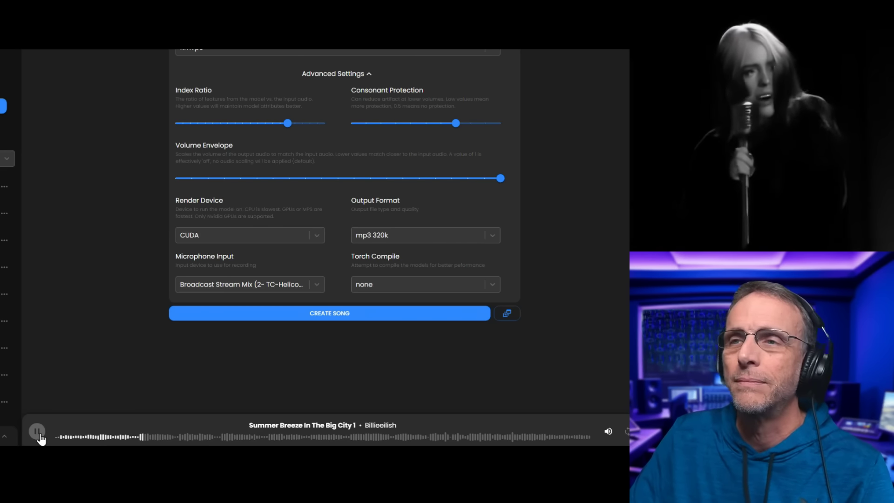
left_click(39, 434)
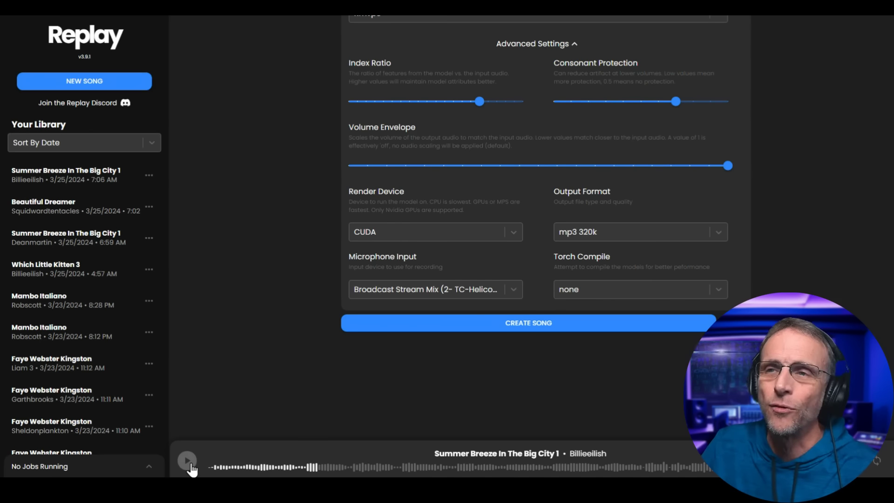
Step: Create another Billieeilish cover with the relative pitch at 6 and the instrumental pitch at -6, and play it
scroll(481, 290, "up", 8)
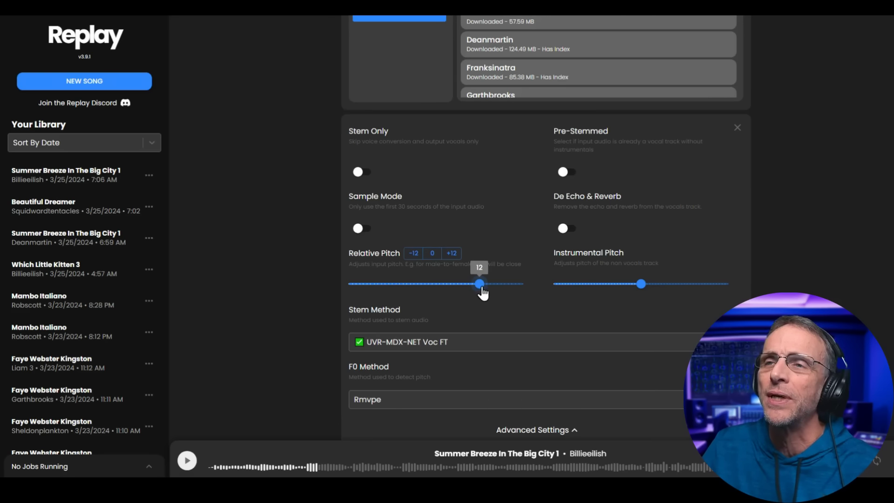
left_click_drag(481, 289, 458, 290)
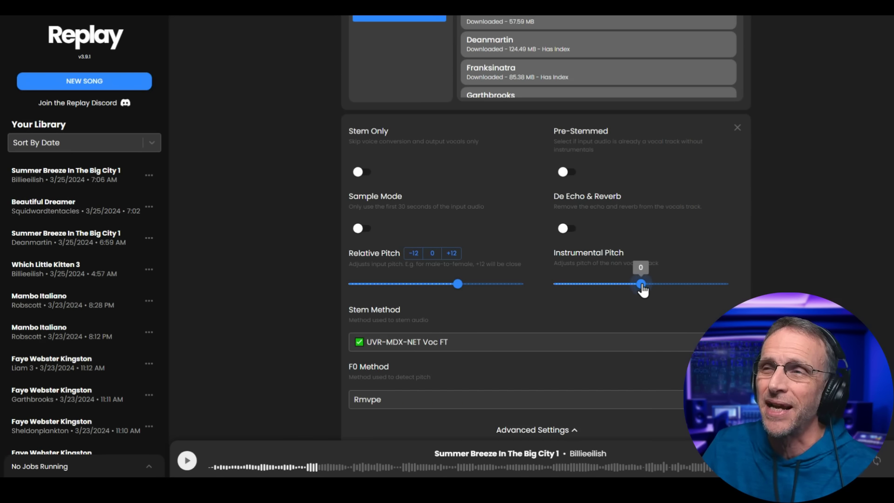
left_click_drag(636, 285, 626, 285)
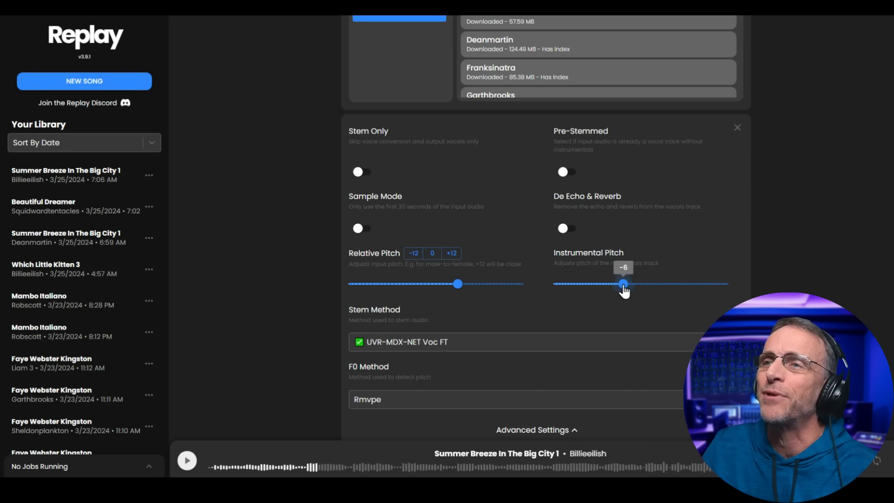
left_click(188, 462)
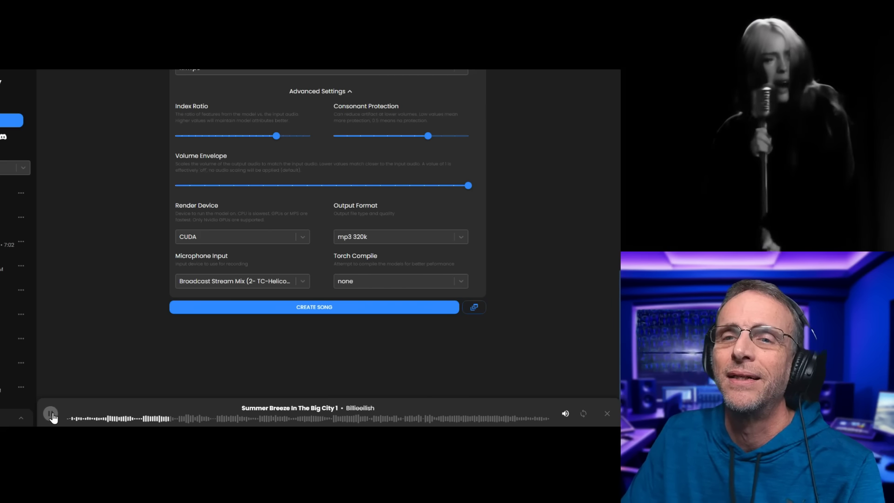
left_click(51, 414)
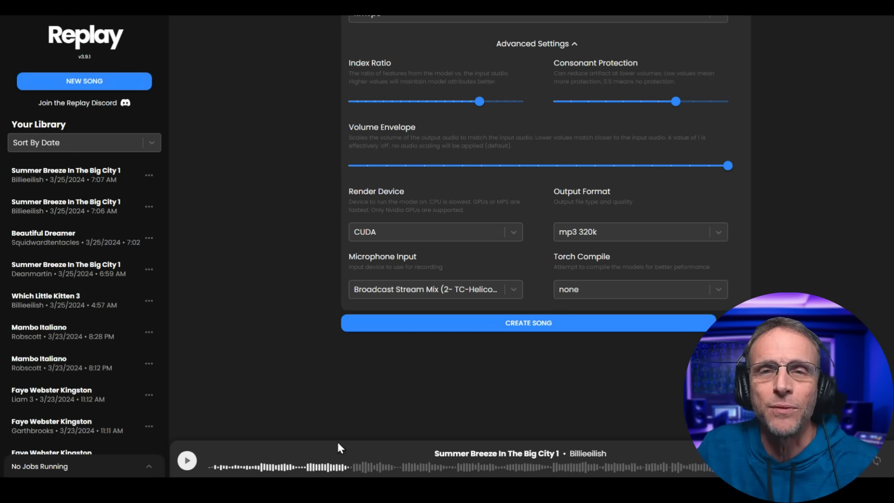
Step: Open the 7:06 AM Billieeilish cover in the library and export its instrumentals and converted vocals
left_click(76, 212)
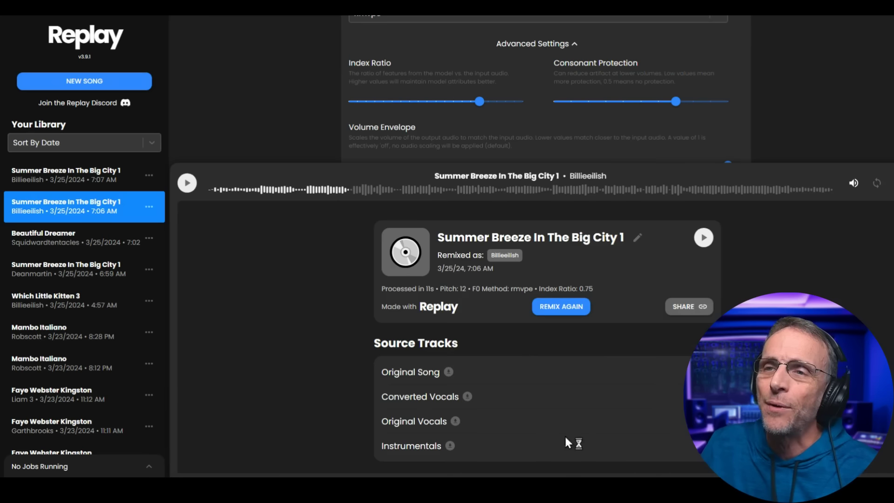
left_click(450, 446)
left_click(467, 396)
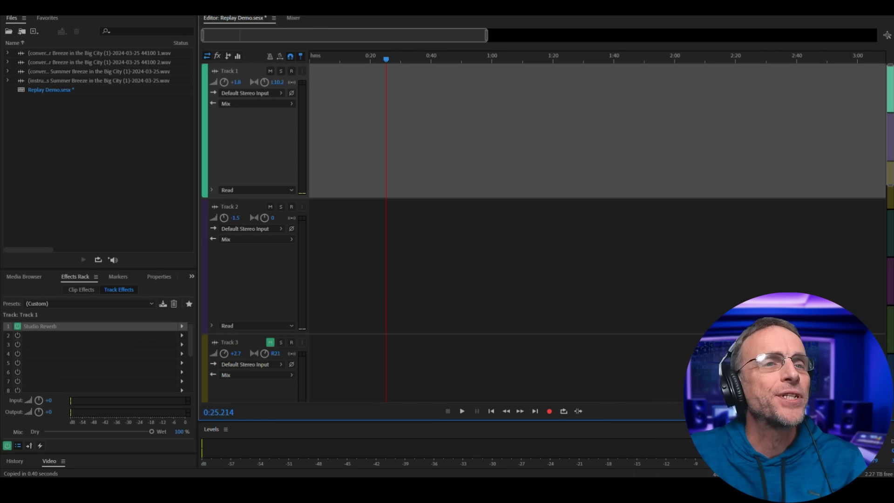
Step: Switch to Adobe Audition and place the converted vocals on Track 1 and the instrumentals on Track 2 of Replay Demo
left_click_drag(349, 220, 302, 275)
left_click_drag(289, 219, 273, 116)
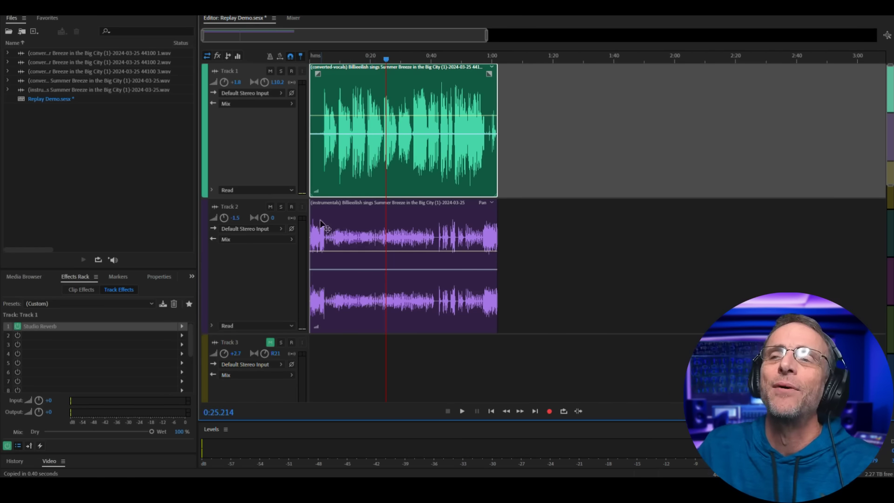
Step: Play the combined vocals and instrumentals mix from the start and stop playback
left_click(461, 412)
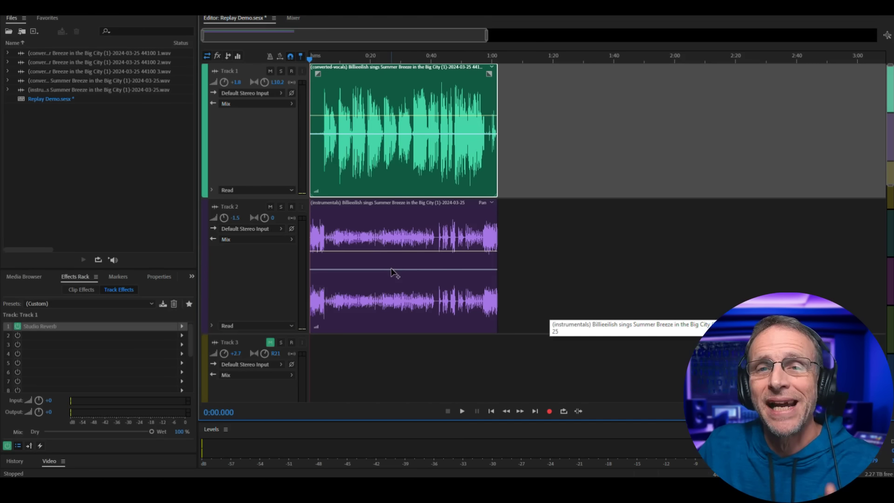
left_click(463, 411)
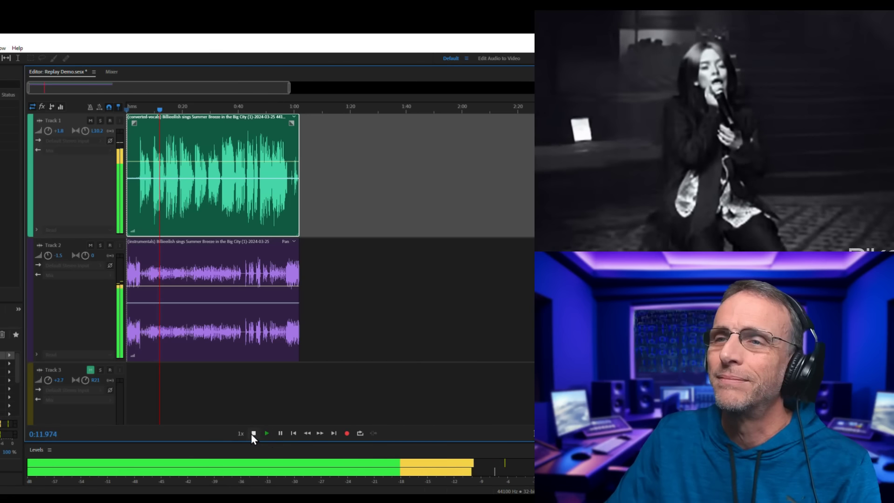
left_click(254, 434)
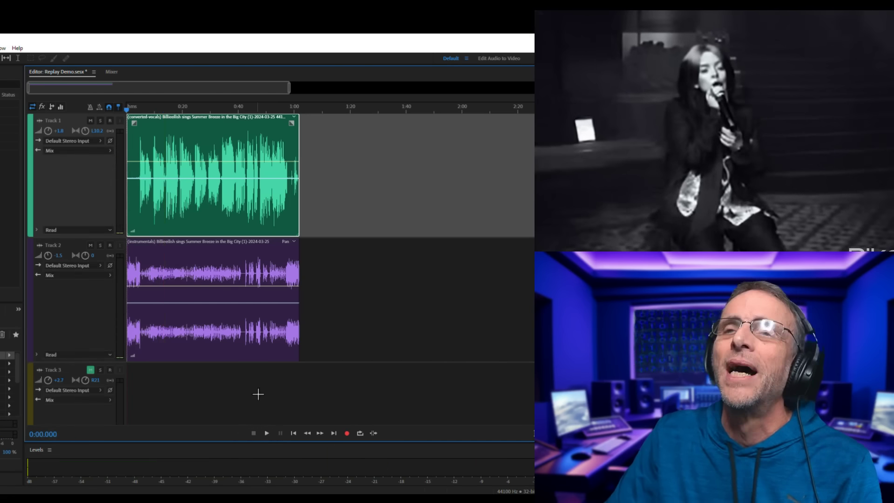
Step: Replace the Billieeilish clips with the Deanmartin cover's converted vocals on Track 1 and instrumentals on Track 2, exported from Replay, and play the mix
key("Delete")
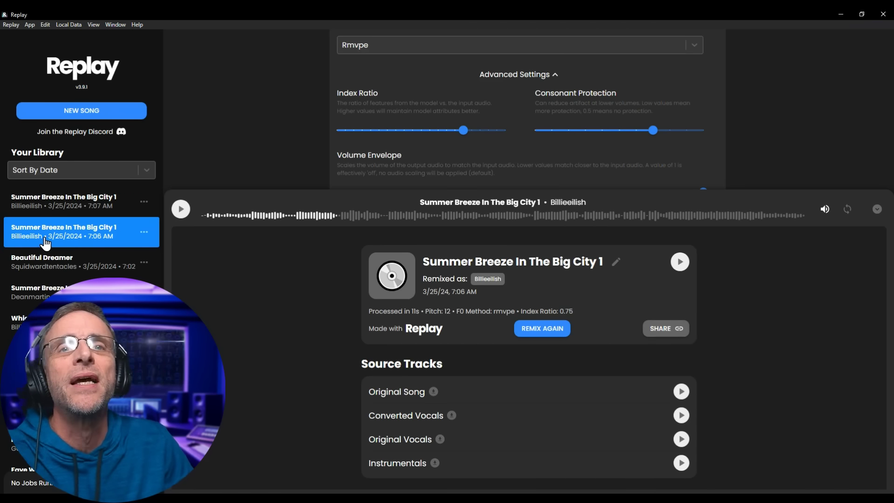
left_click(435, 463)
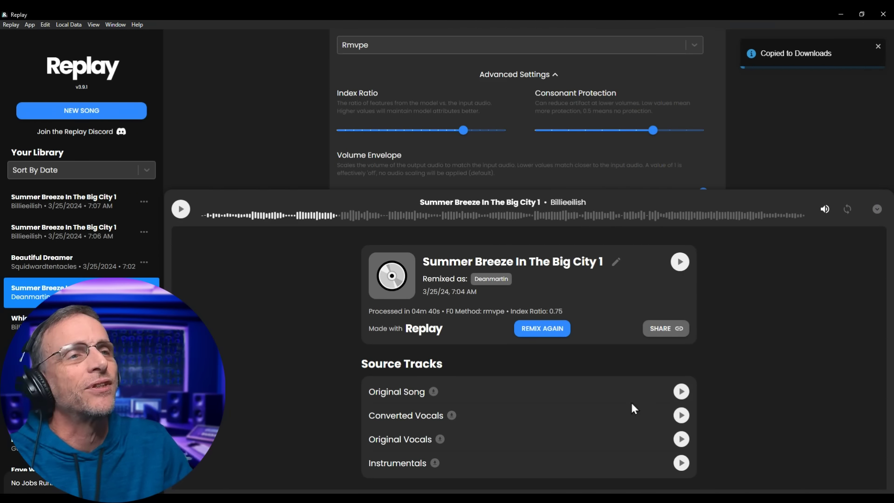
left_click(841, 14)
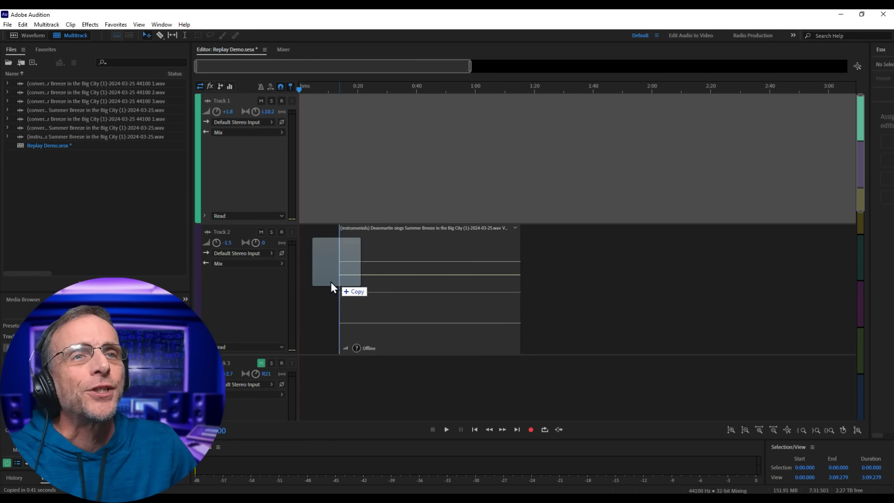
left_click_drag(333, 286, 279, 286)
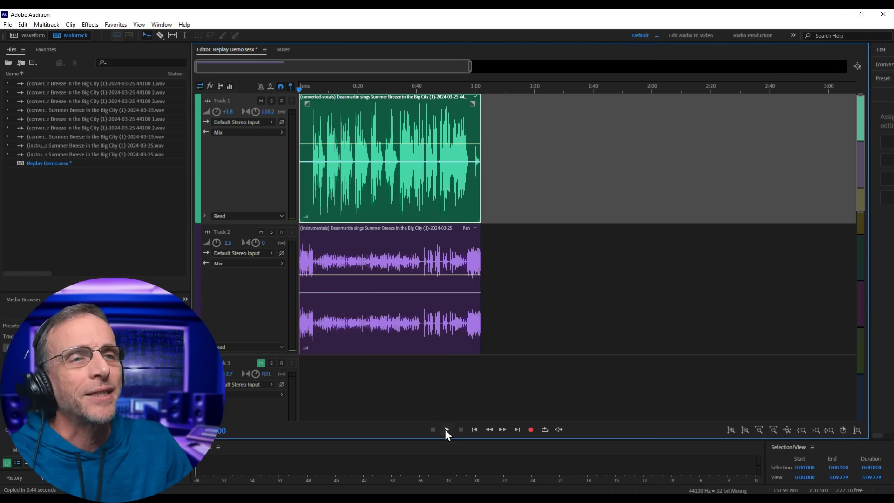
left_click(446, 430)
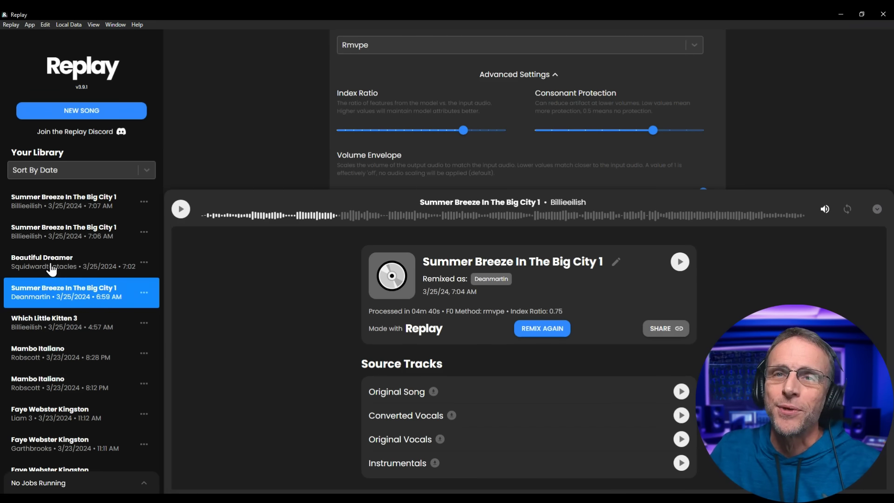
Step: Export the Beautiful Dreamer stems from Replay and replace the Audition clips with its converted vocals on Track 1 and instrumentals on Track 2
left_click(52, 269)
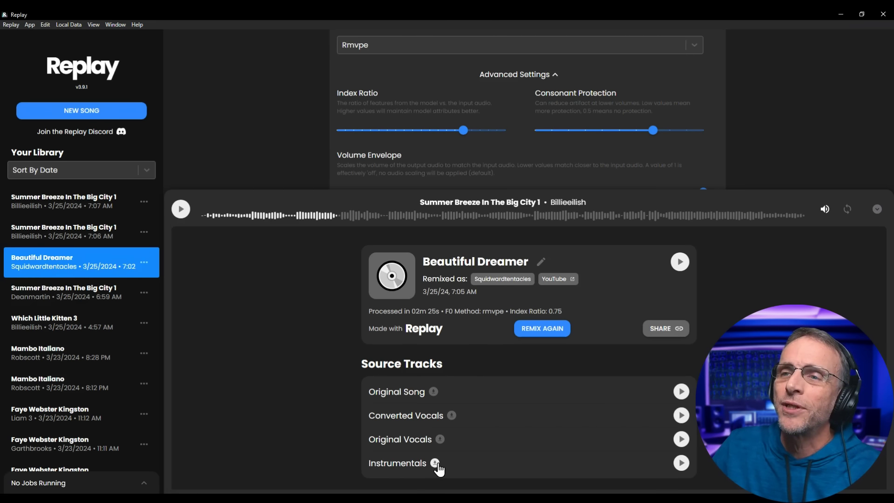
left_click(439, 466)
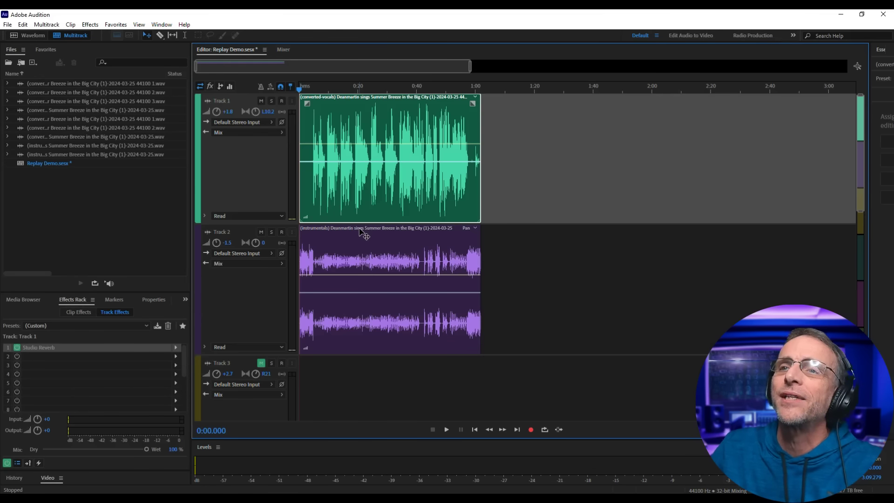
left_click(363, 233)
key("Delete")
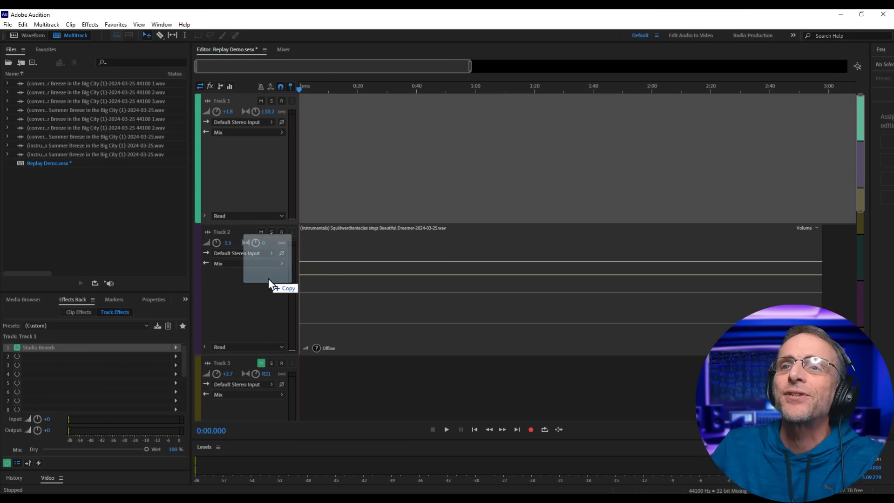
left_click_drag(275, 285, 261, 285)
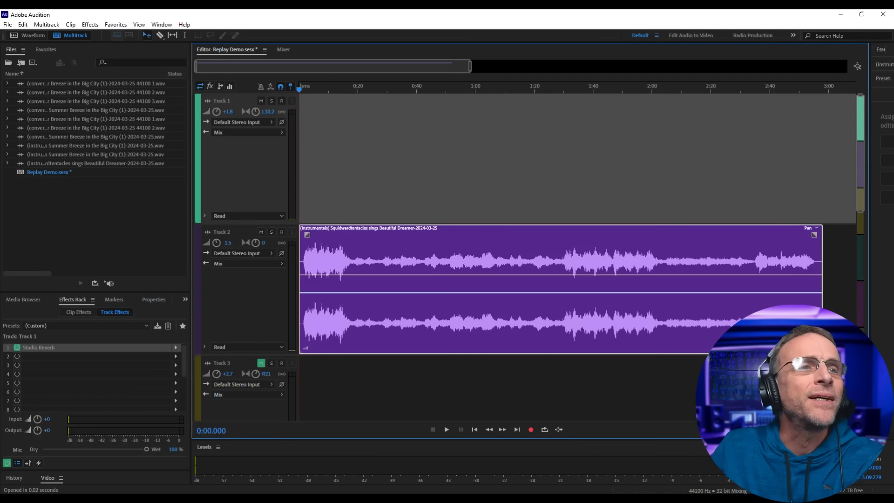
left_click_drag(292, 177, 191, 155)
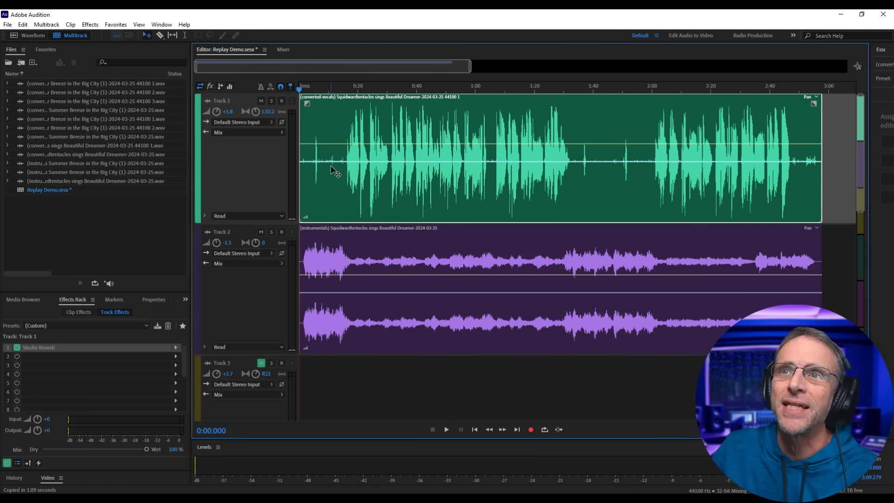
Step: Open the Beautiful Dreamer converted vocals for waveform editing and replace the noise before the first vocals with 0:16.051 of silence
double_click(432, 183)
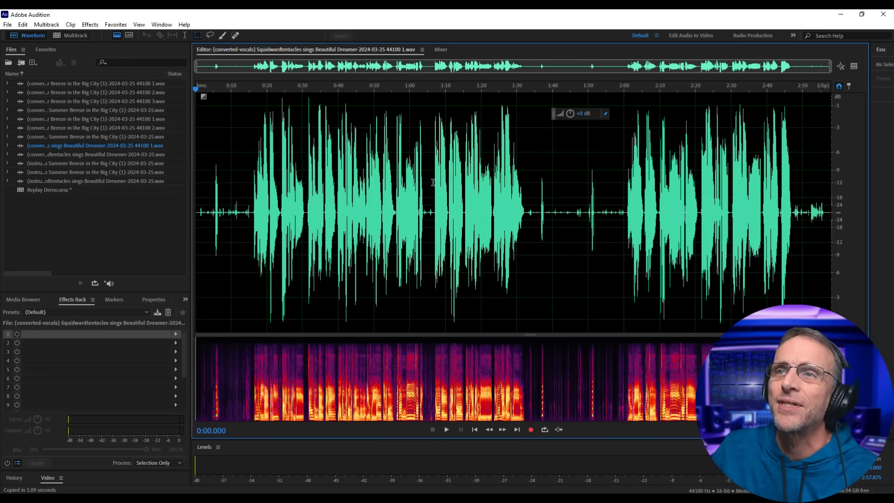
left_click(252, 218)
left_click(212, 211)
left_click_drag(252, 213, 119, 213)
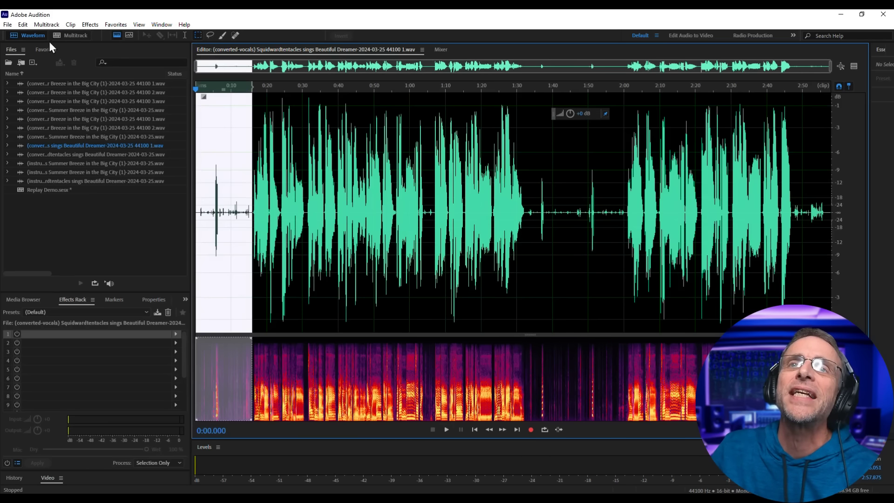
left_click(22, 26)
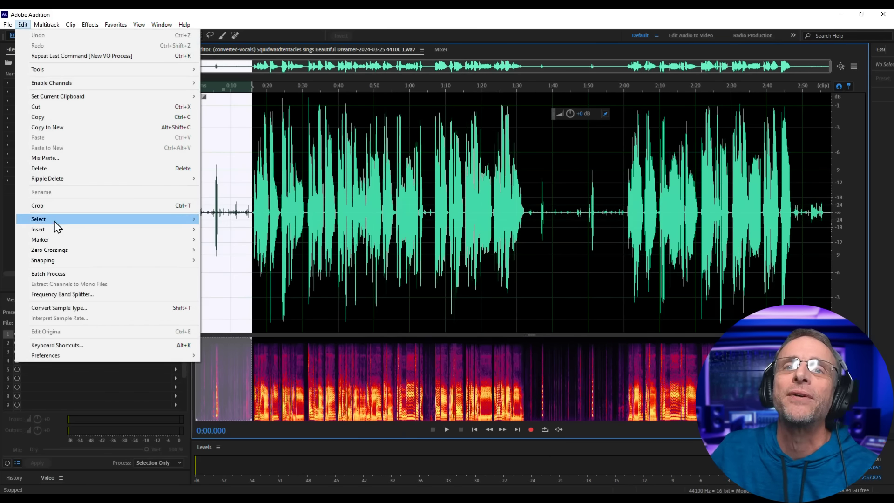
mouse_move(60, 231)
left_click(263, 253)
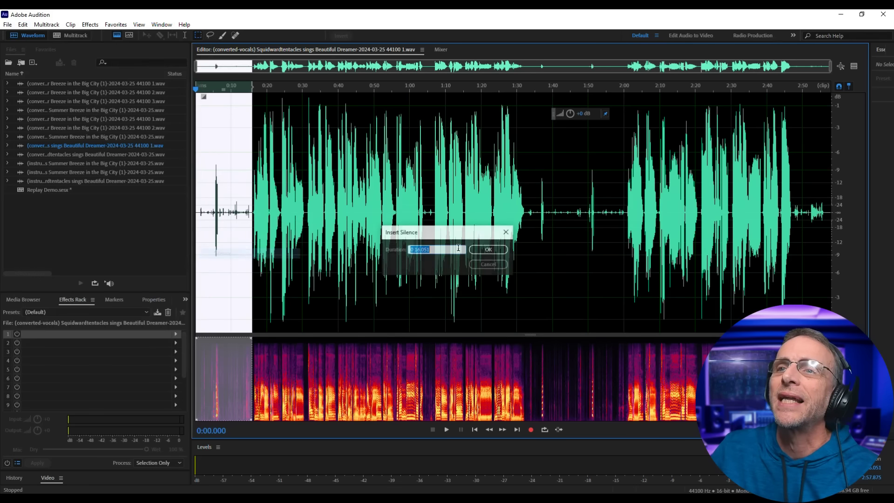
left_click(490, 251)
key("Return")
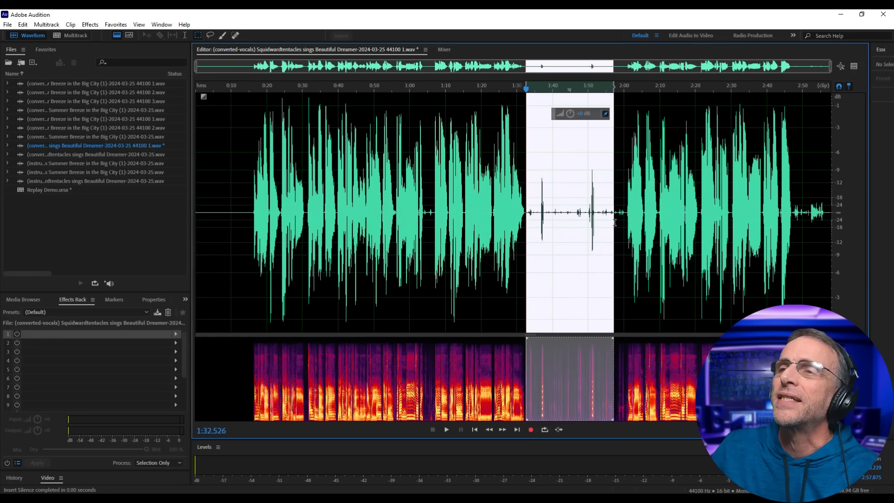
Step: Insert silence over the noise in the vocal gap from 1:32.526 to about 2:01 and after the last vocals at the end
left_click_drag(626, 223, 628, 223)
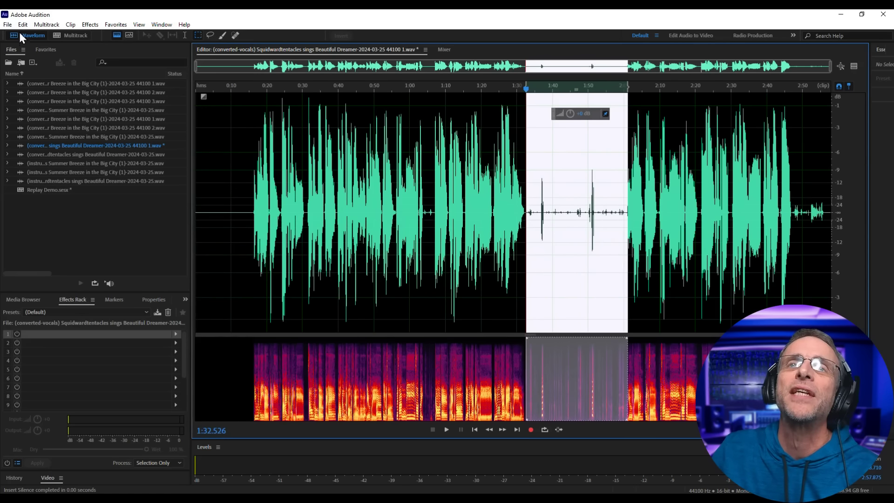
left_click(22, 25)
key("Escape")
left_click(803, 202)
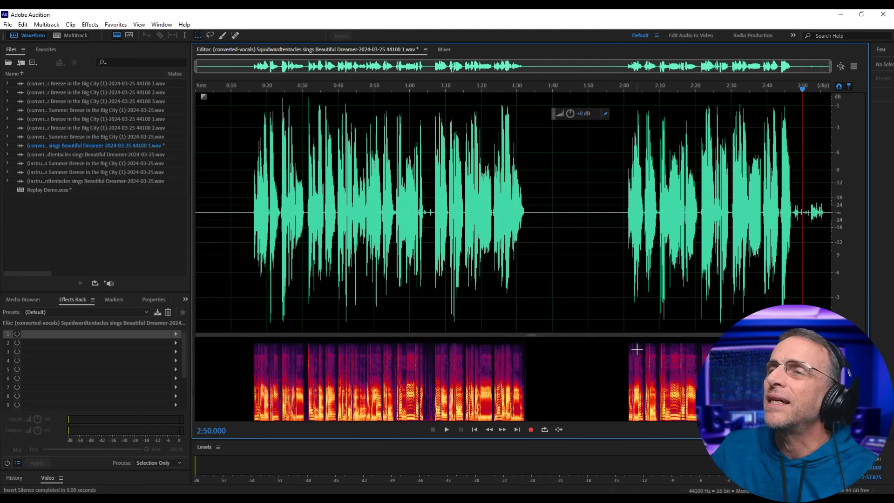
left_click(446, 431)
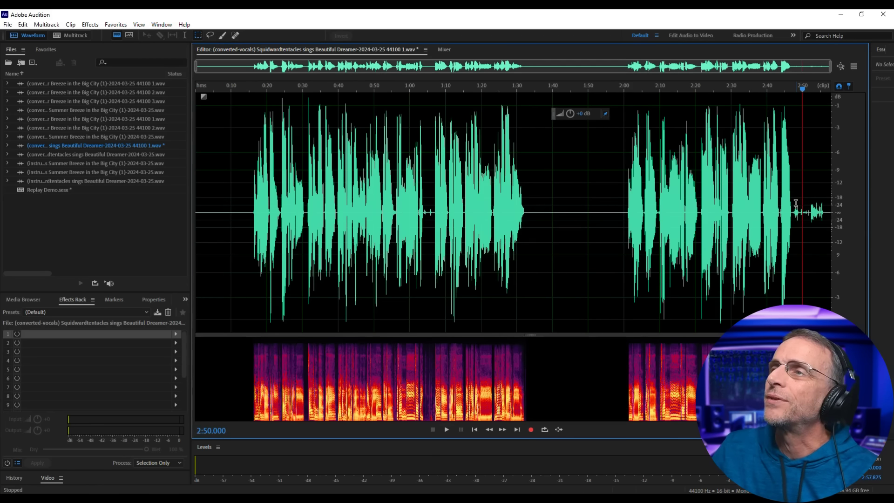
left_click(22, 24)
left_click(493, 291)
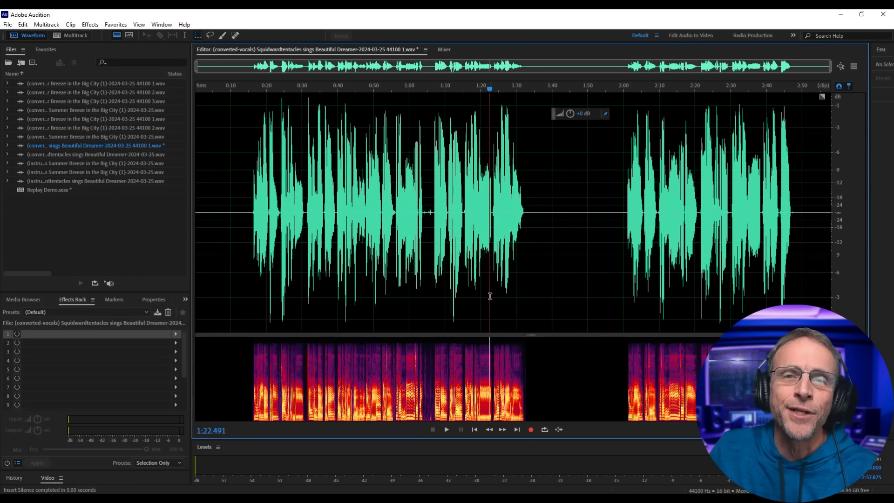
Step: Return to the Replay Demo multitrack session and play the cleaned Beautiful Dreamer mix from the start
left_click(71, 36)
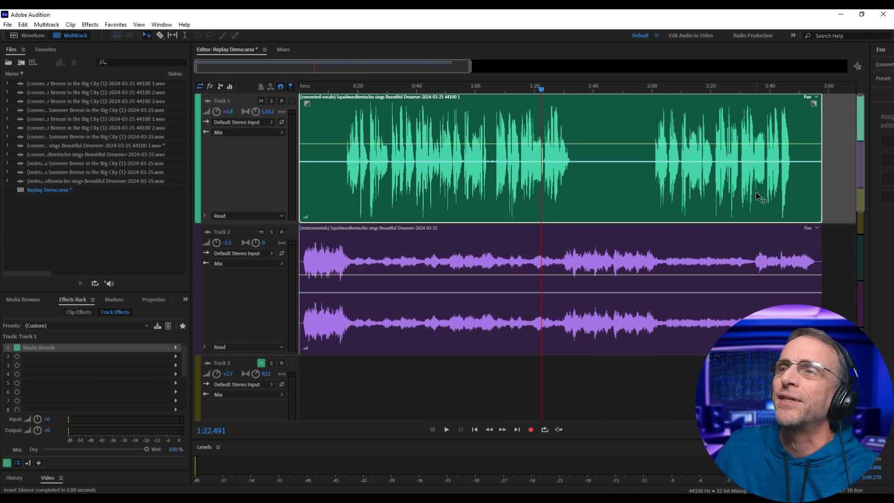
left_click(475, 430)
left_click(447, 430)
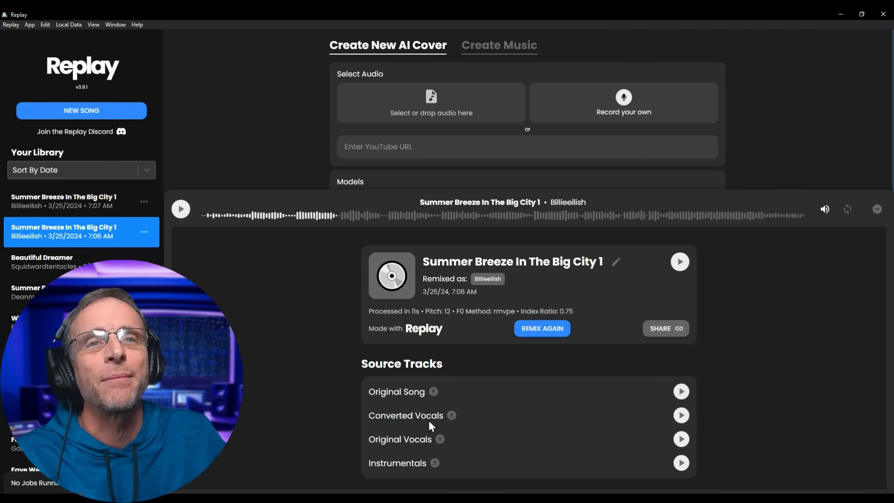
Step: Switch to Replay, remix the 7:06 AM Billieeilish cover, enable Multi-Model and select only Franksinatra and Garthbrooks as models
left_click(536, 334)
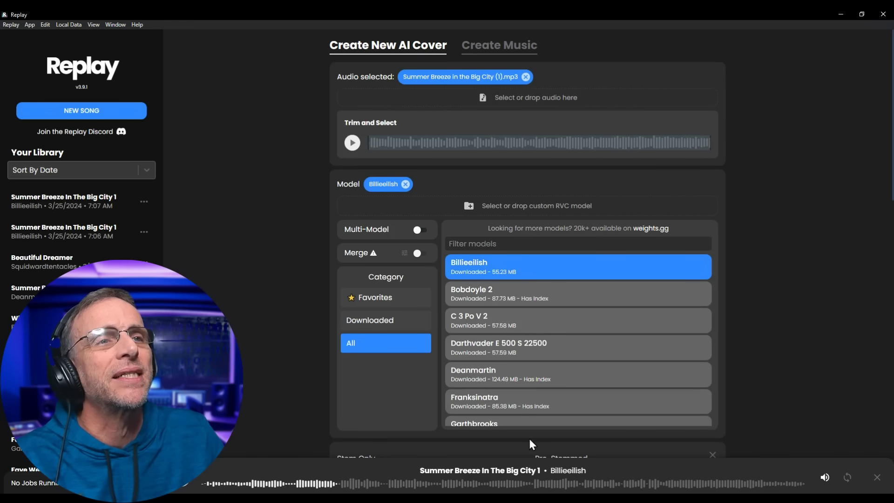
left_click(516, 326)
left_click(399, 231)
left_click(489, 343)
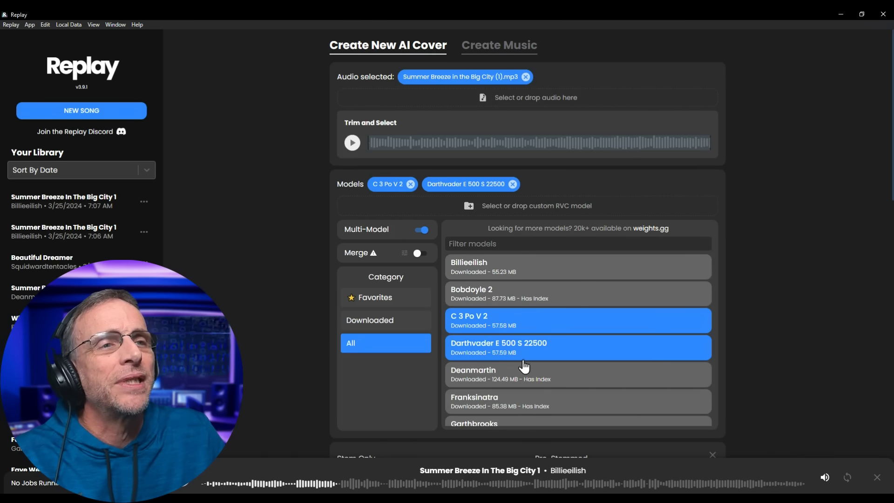
left_click(534, 404)
scroll(587, 401, "down", 1)
left_click(587, 381)
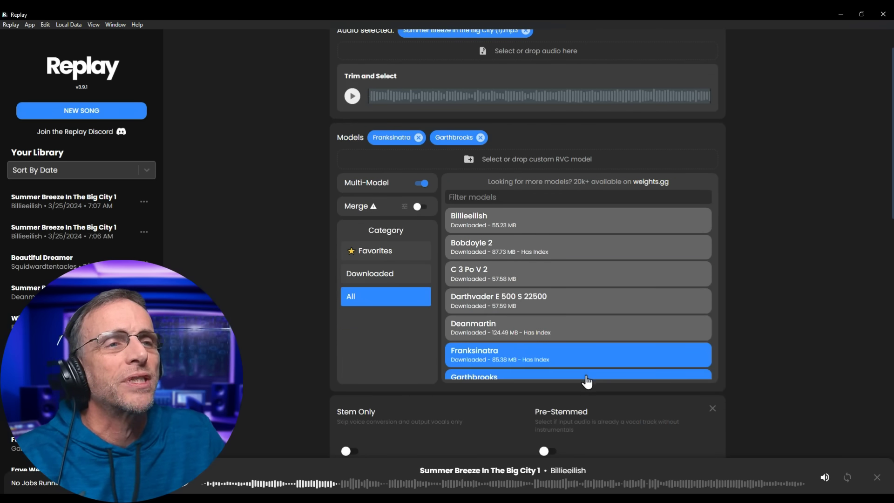
scroll(683, 225, "up", 1)
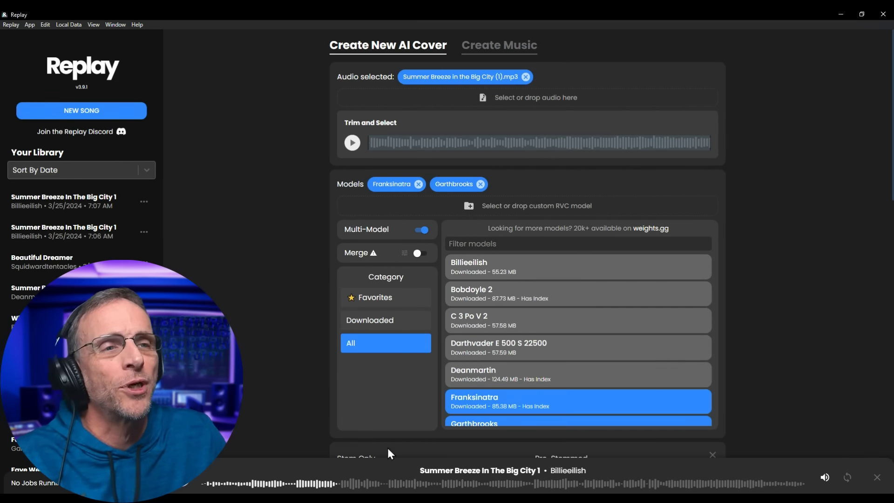
Step: Set the relative pitch to 0 and create the song with the Franksinatra and Garthbrooks models
scroll(418, 199, "down", 8)
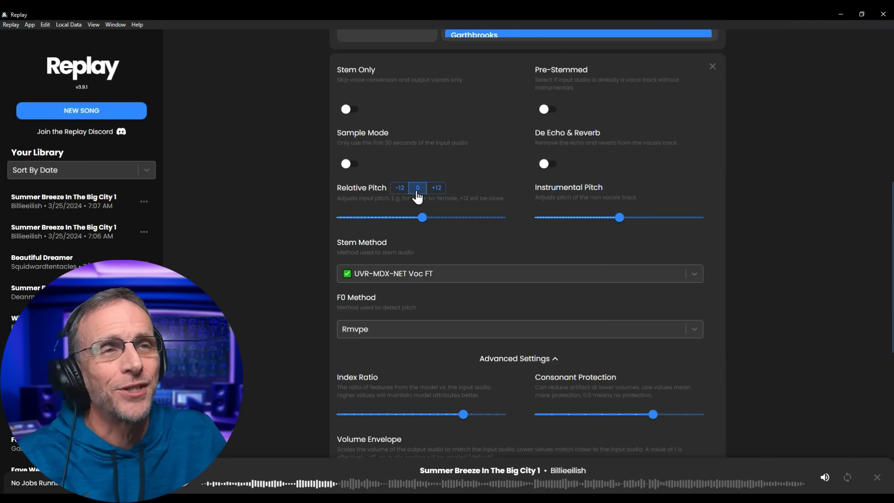
scroll(615, 417, "down", 3)
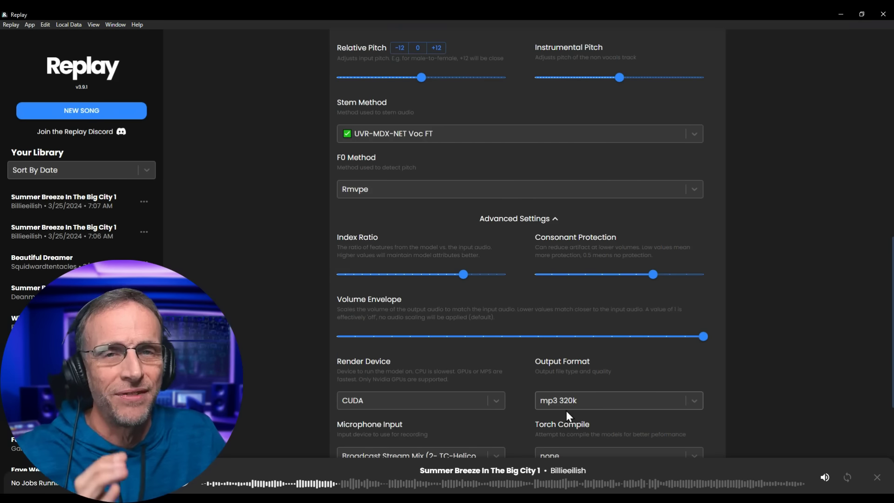
scroll(591, 391, "down", 3)
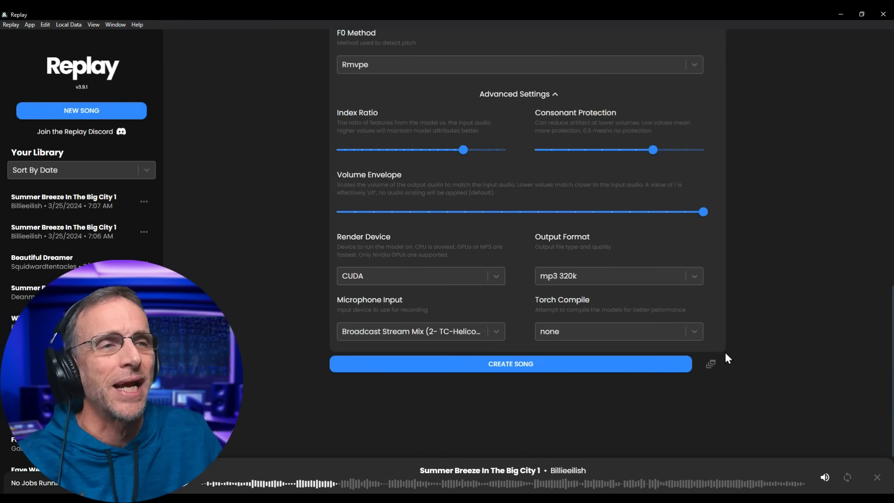
left_click(474, 370)
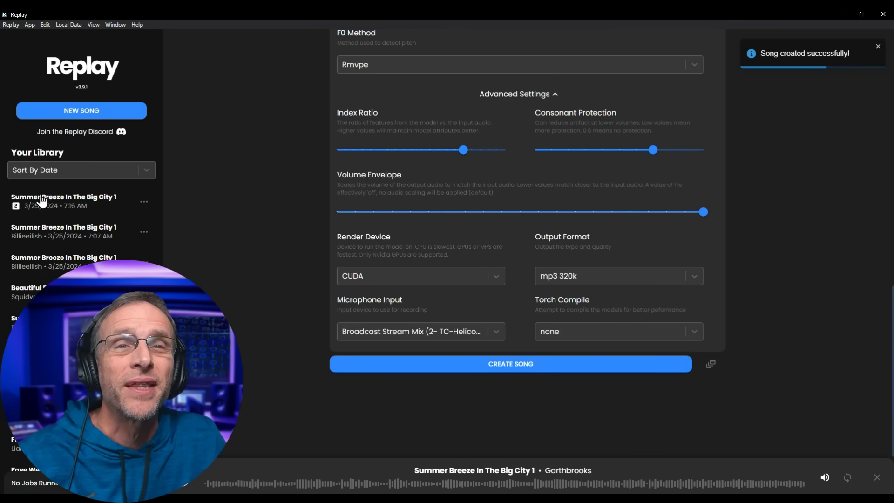
Step: Open the 7:16 AM multi-model cover in the library and play its Franksinatra converted track
left_click(38, 212)
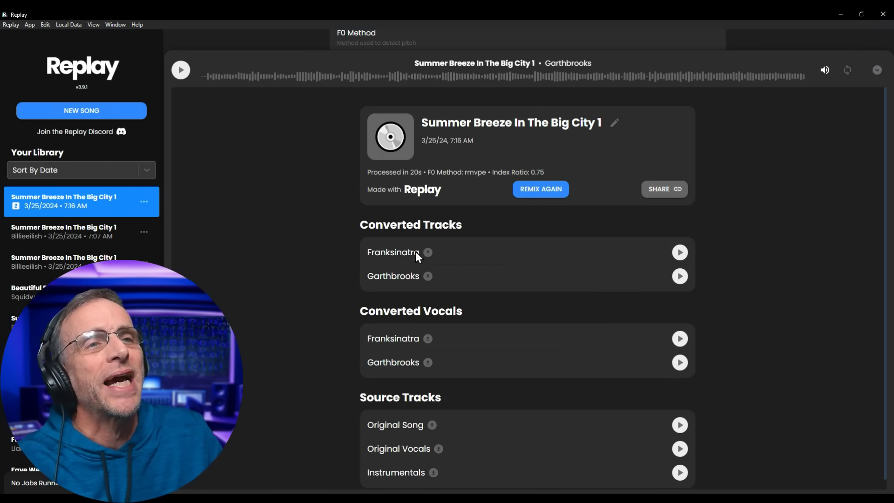
scroll(732, 342, "down", 1)
left_click(326, 328)
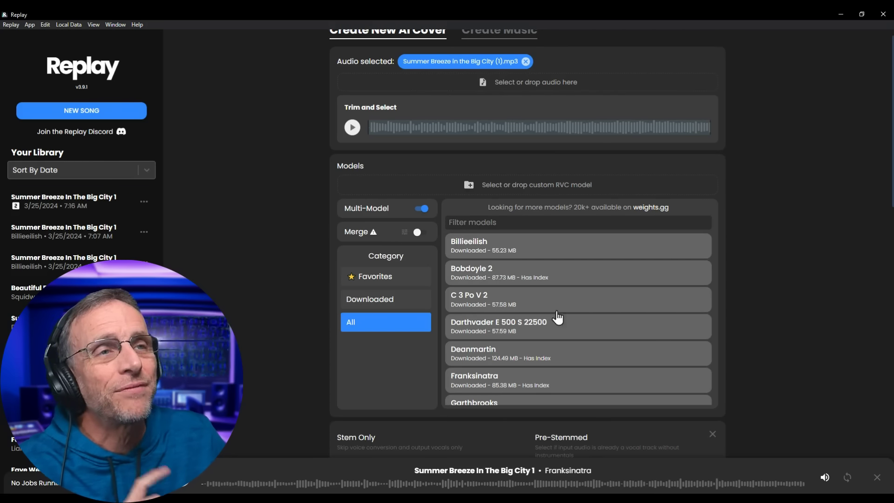
Step: Select the Billieeilish and Sheldonplankton models for the Summer Breeze song and enable merging them into a single model
left_click(495, 247)
scroll(551, 336, "down", 10)
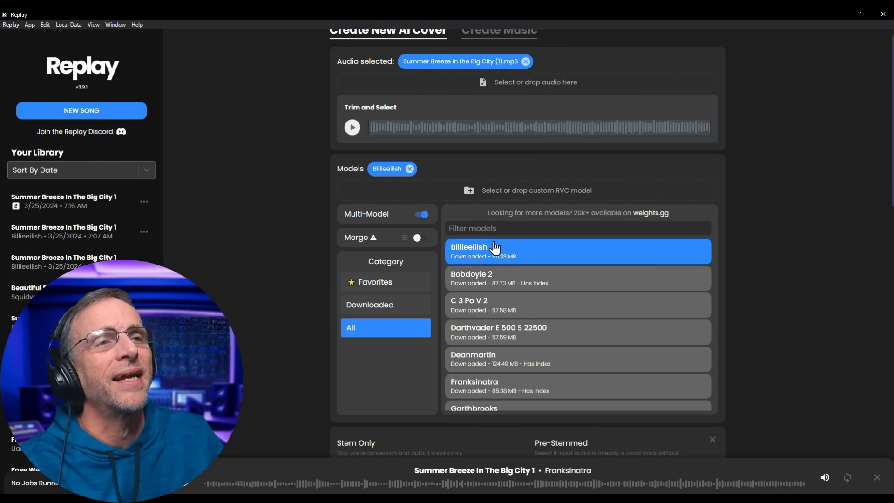
scroll(551, 336, "down", 5)
left_click(593, 291)
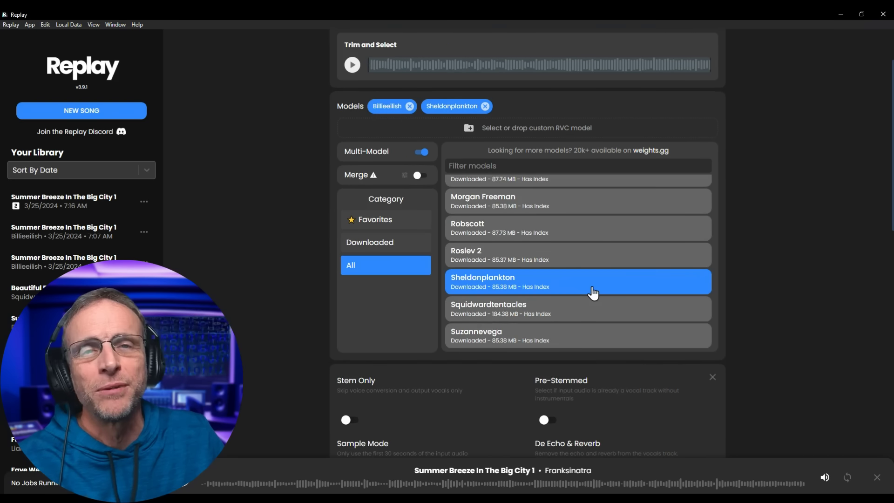
left_click(420, 175)
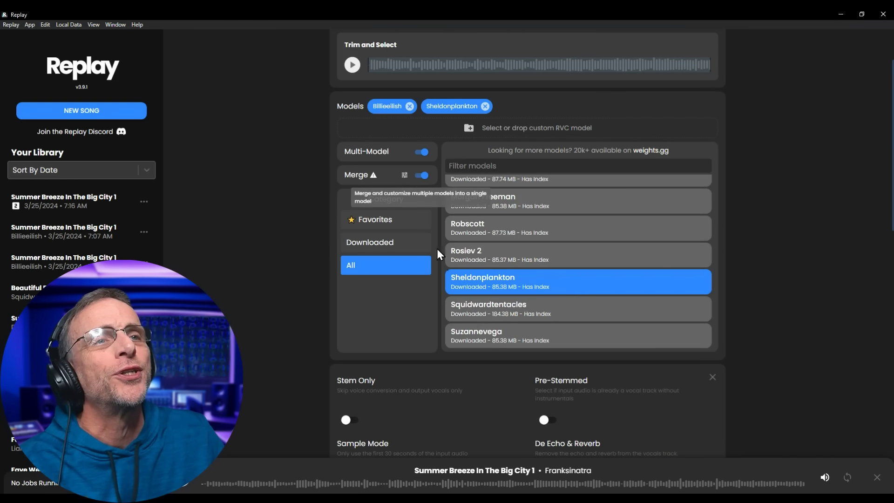
scroll(708, 383, "down", 12)
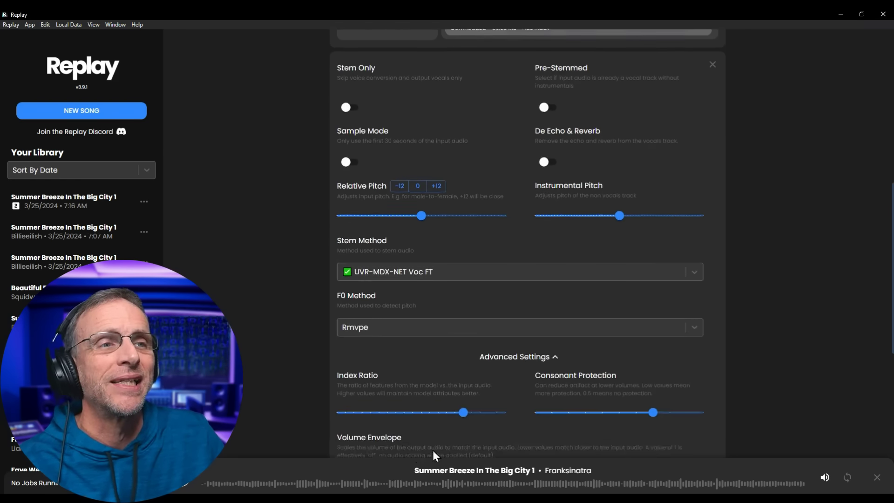
Step: Create the merged Billieeilish and Sheldonplankton cover of Summer Breeze and play it from its 7:17 AM library entry
left_click(493, 370)
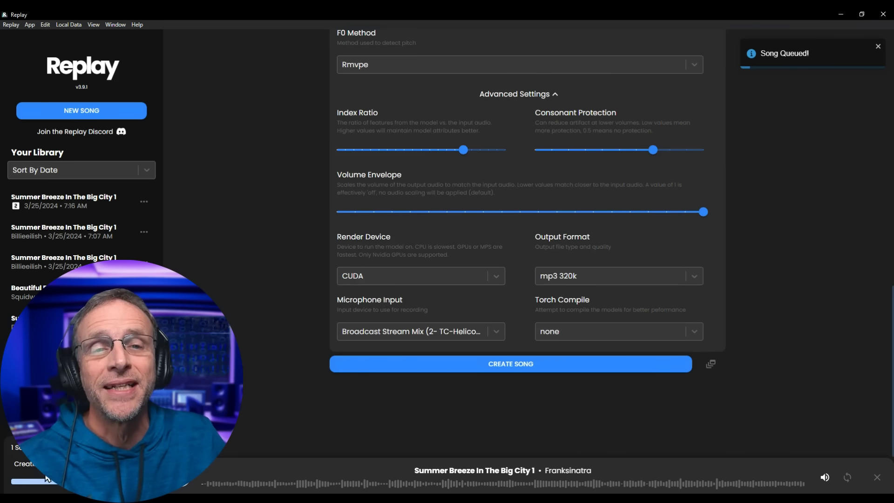
scroll(727, 320, "up", 6)
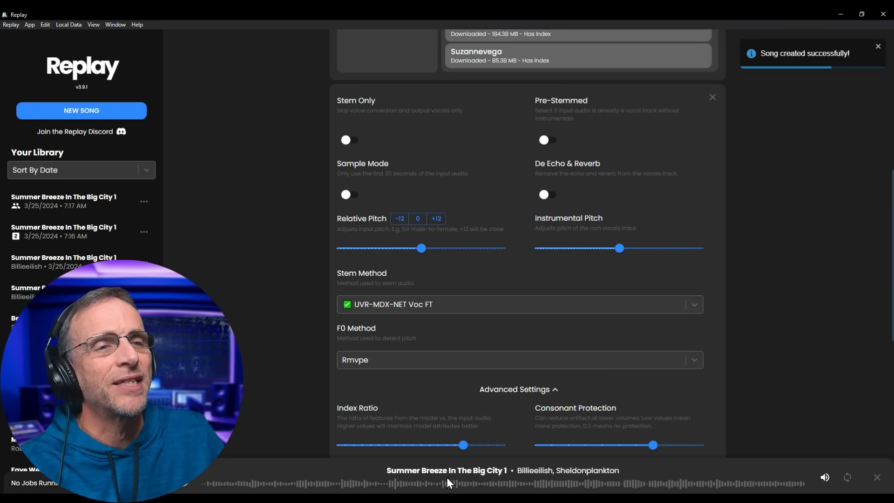
left_click(91, 201)
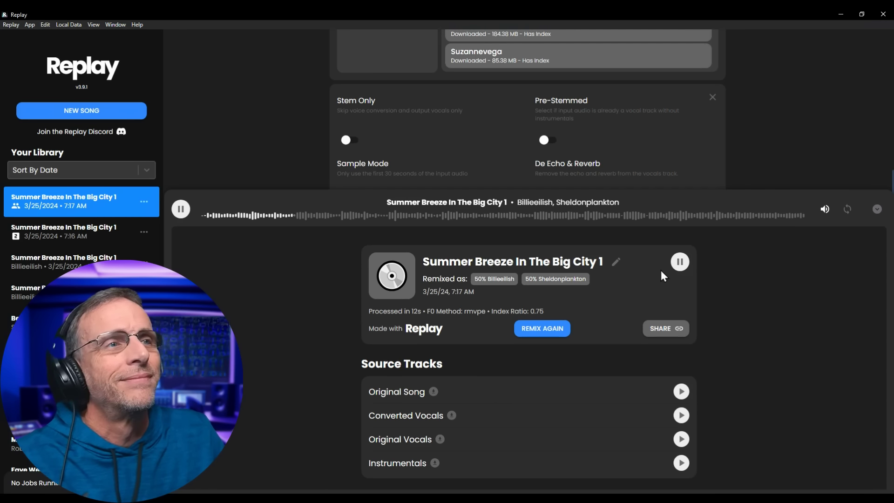
left_click(675, 263)
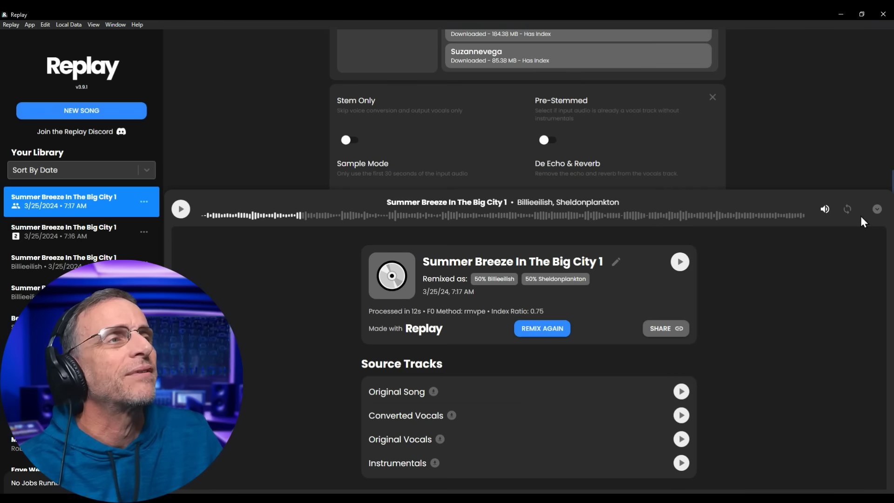
left_click(877, 210)
Step: Set the merge weights to 80% Billieeilish and 20% Sheldonplankton, create the song and listen to it
scroll(679, 328, "up", 4)
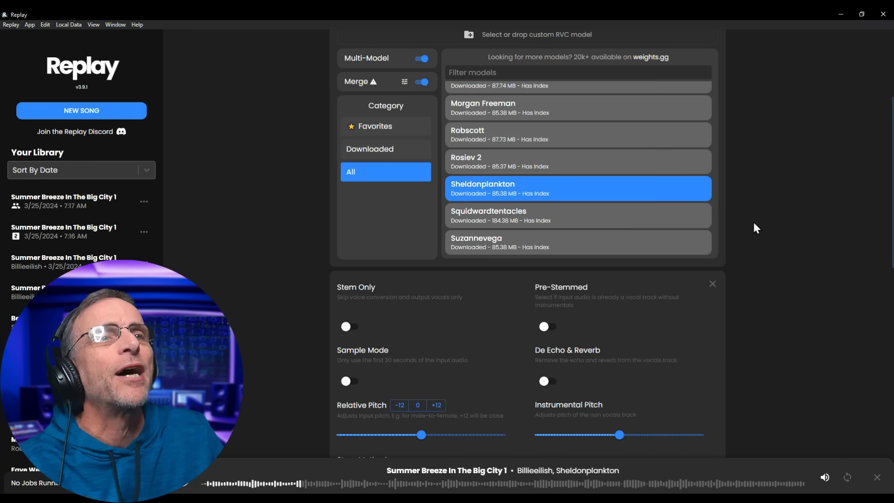
scroll(755, 224, "up", 3)
left_click(404, 212)
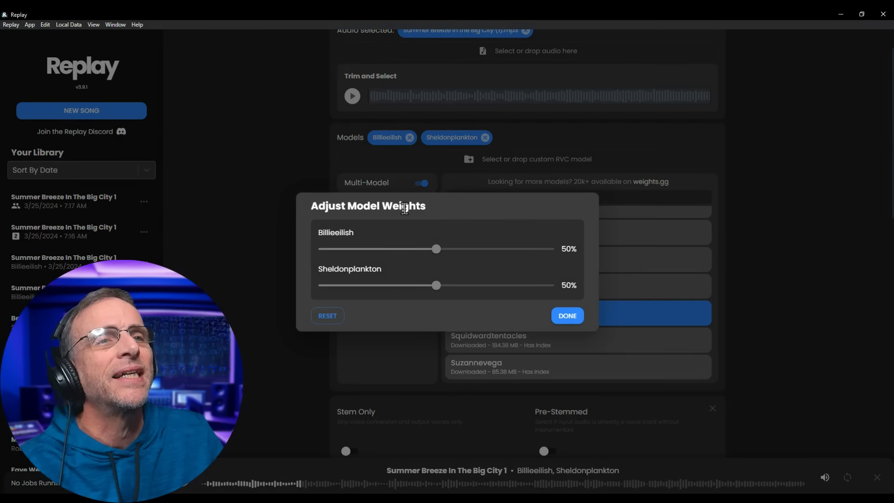
left_click_drag(438, 251, 511, 255)
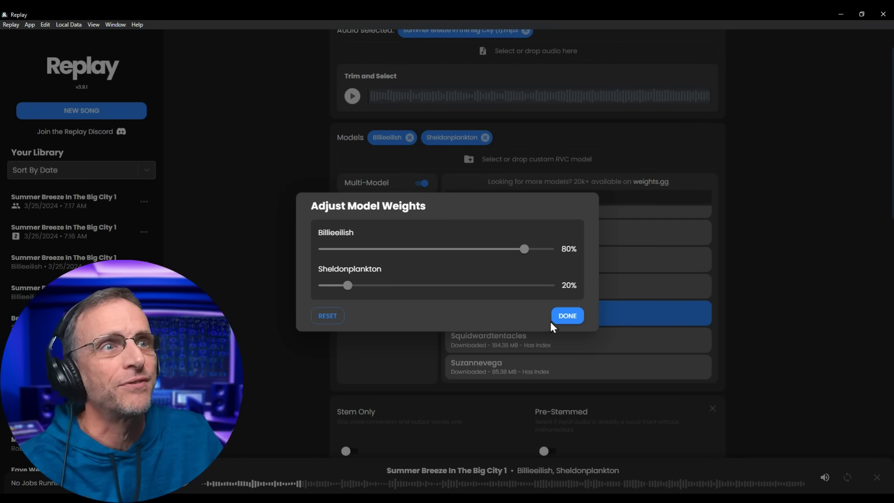
left_click(565, 316)
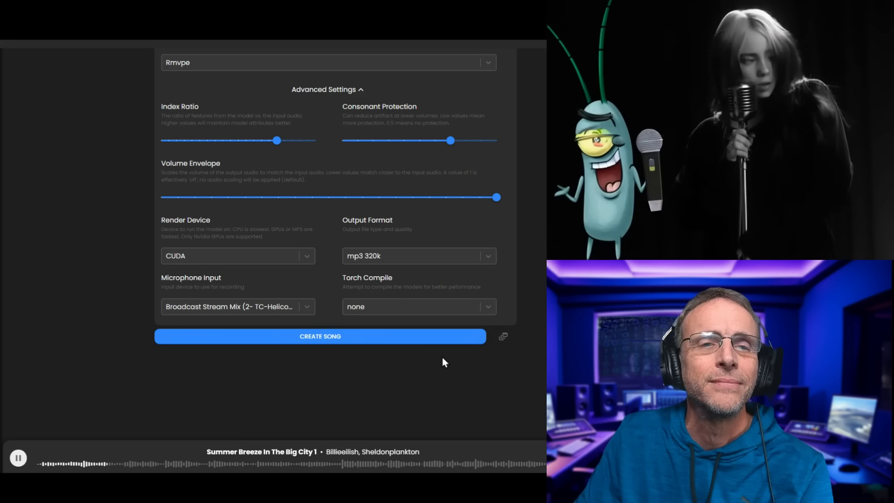
left_click(19, 458)
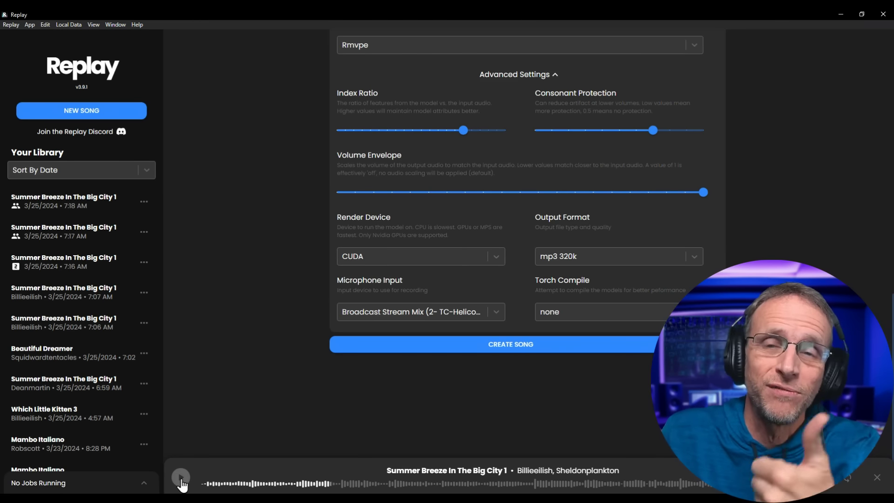
Step: Set the merge weights to 20% Billieeilish and 80% Sheldonplankton, create the song and listen to it
scroll(513, 233, "up", 7)
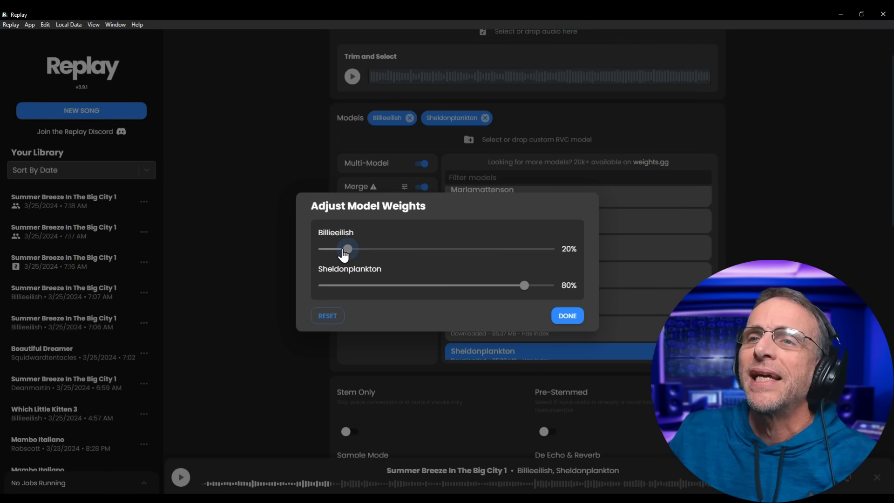
left_click(568, 315)
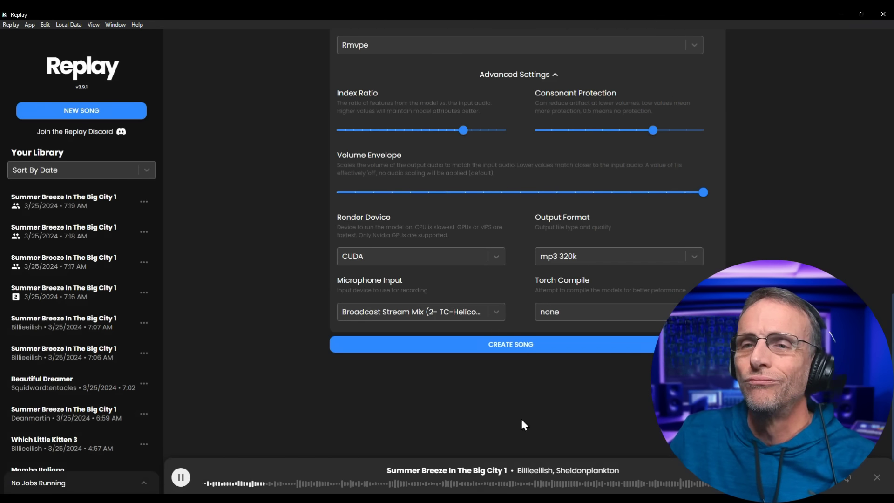
left_click(180, 477)
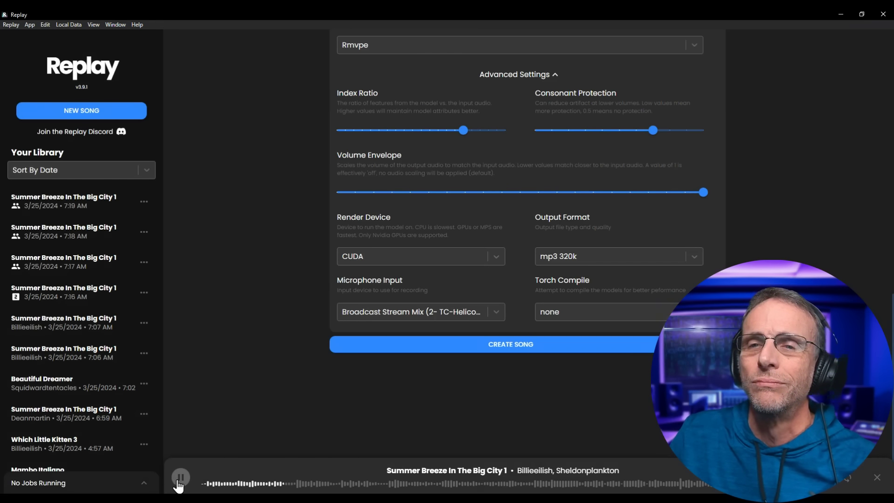
Step: Lower the Sheldonplankton share in the model weights and create another merged cover
scroll(269, 185, "up", 10)
scroll(311, 158, "up", 3)
left_click(404, 253)
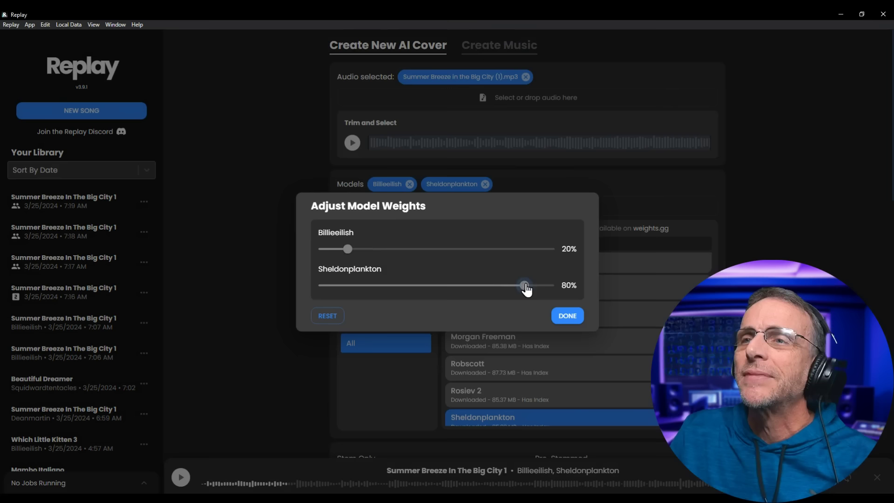
left_click_drag(527, 289, 491, 290)
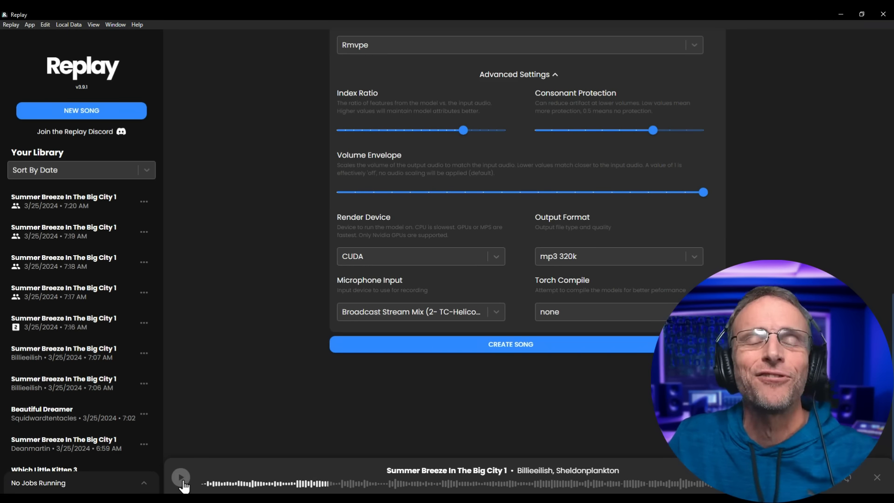
Step: Record your own voice as the input audio for a new AI cover and play the recording back
scroll(230, 287, "up", 10)
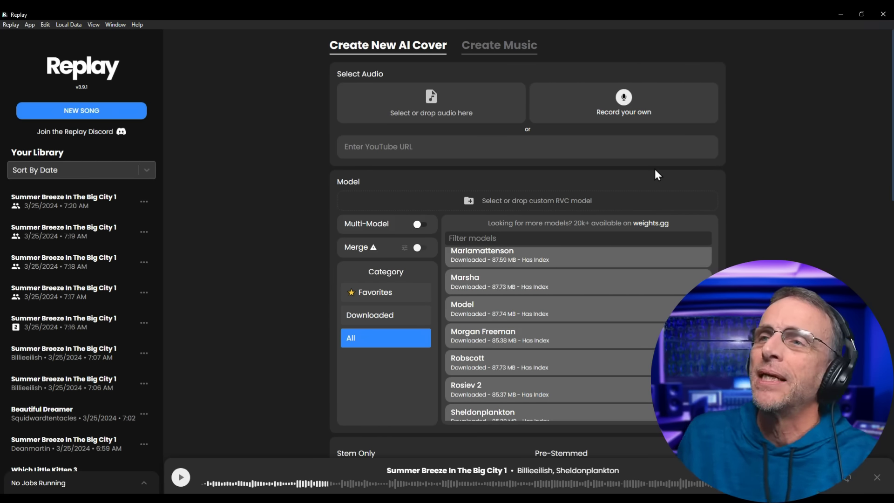
left_click(623, 104)
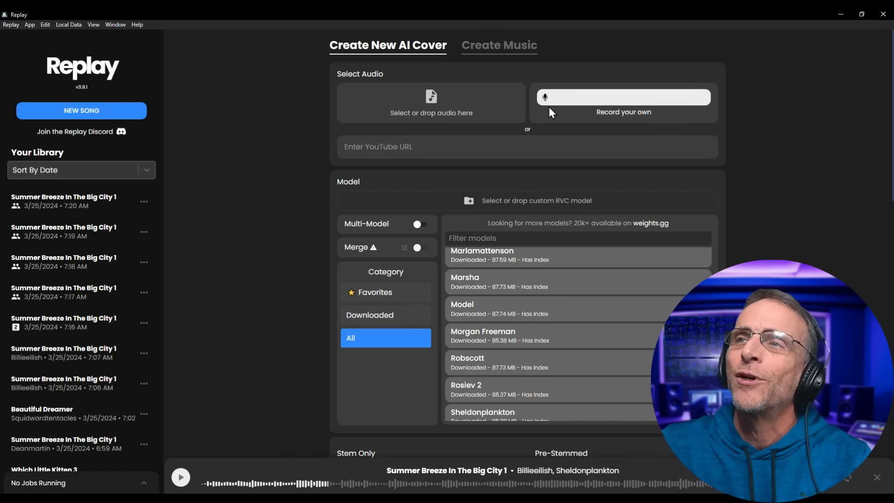
left_click(545, 99)
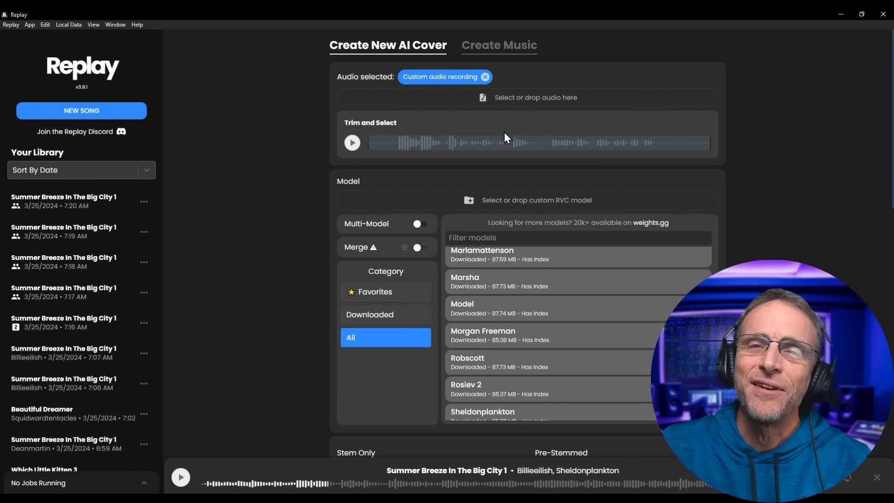
left_click(353, 143)
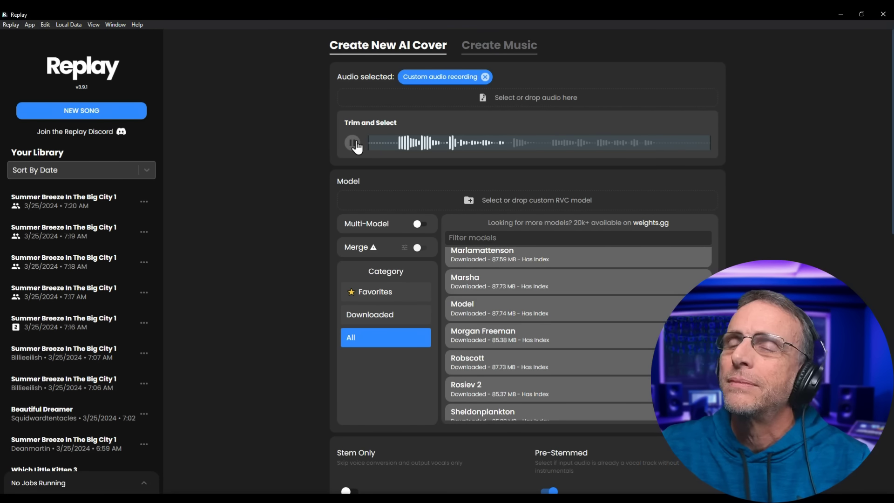
left_click(354, 144)
Step: Select the Squidwardtentacles model for the custom recording and create the song
scroll(559, 345, "down", 3)
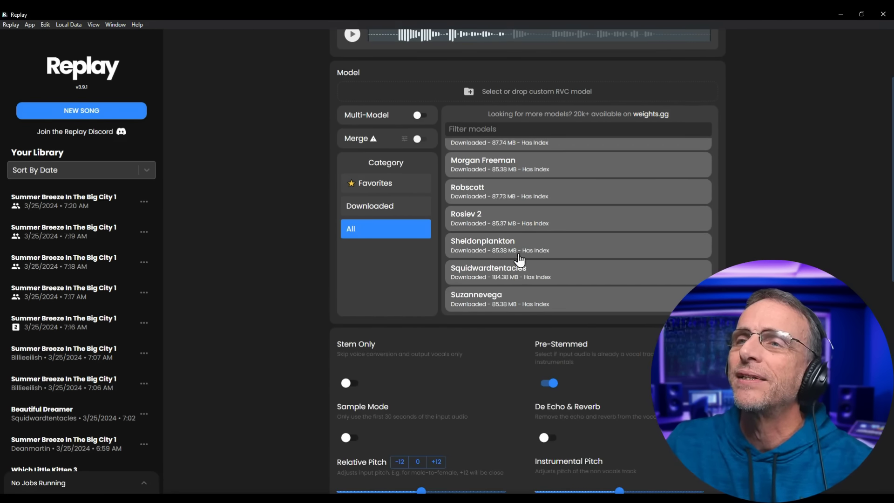
left_click(518, 273)
scroll(577, 223, "down", 2)
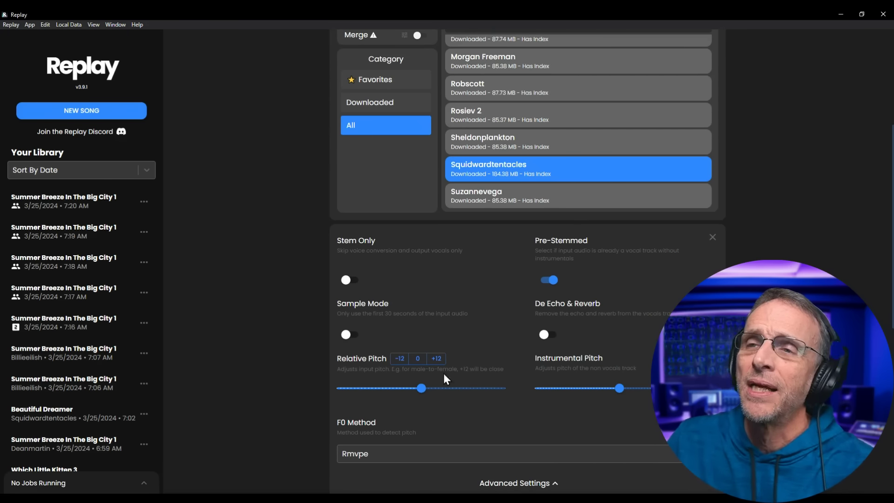
scroll(458, 410, "down", 5)
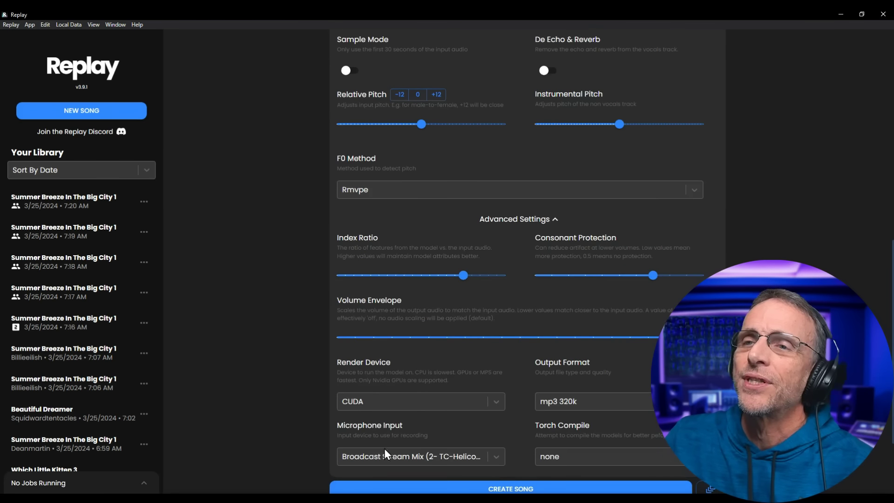
scroll(410, 410, "down", 2)
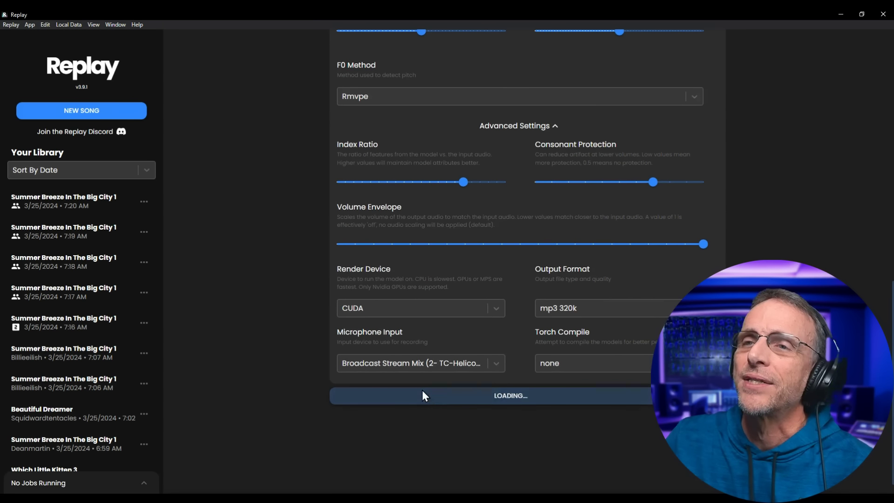
left_click(423, 396)
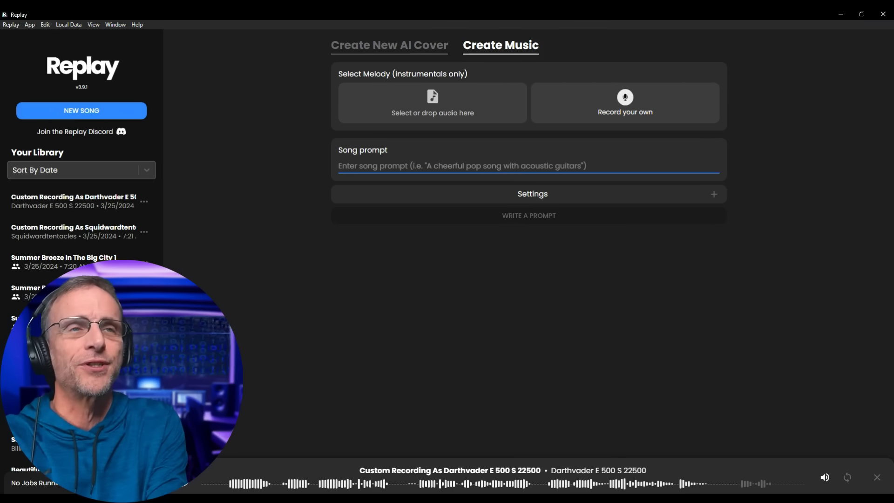
Step: Generate music from the prompt "a marching band pop ballad with accordions", reviewing the model choices and keeping facebook/musicgen-melody
type("a")
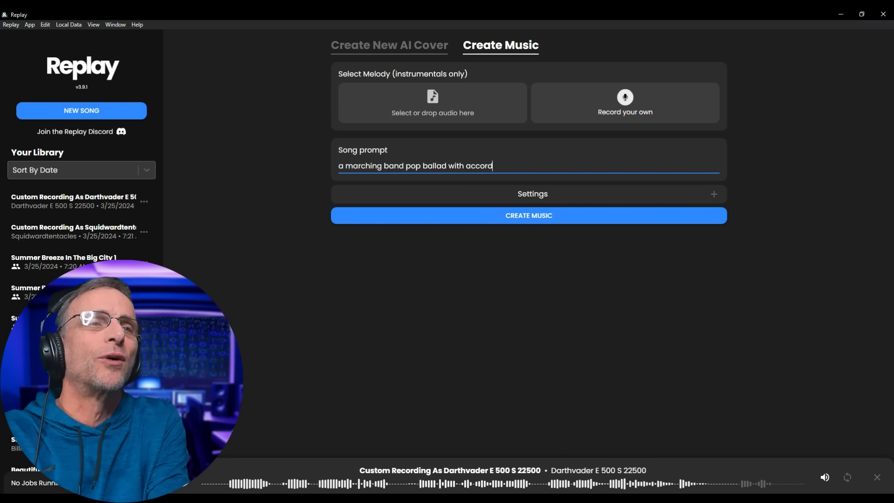
left_click(529, 195)
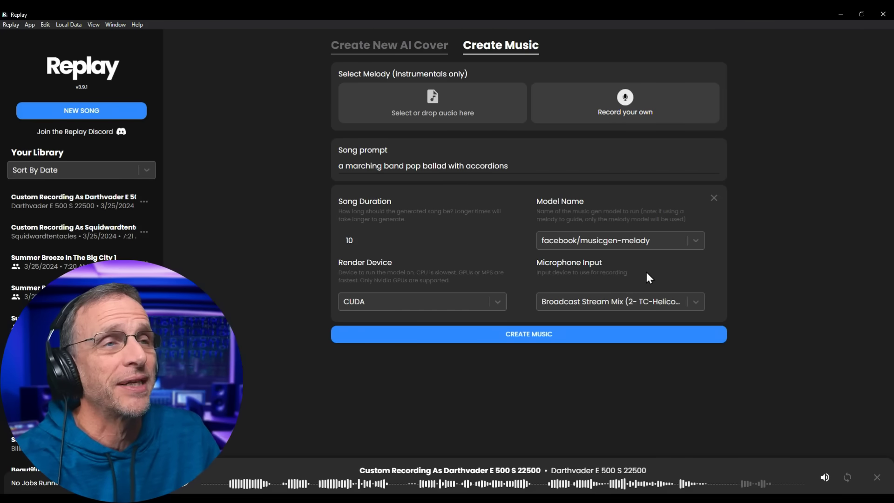
left_click(695, 241)
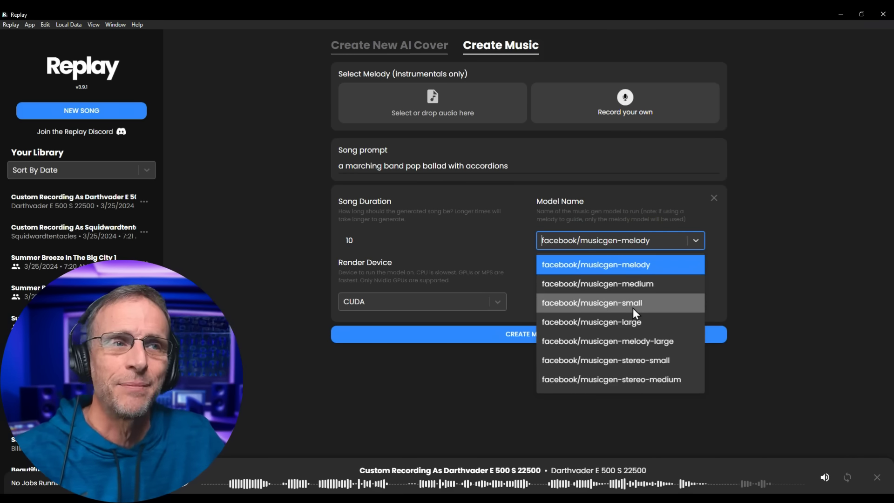
left_click(511, 412)
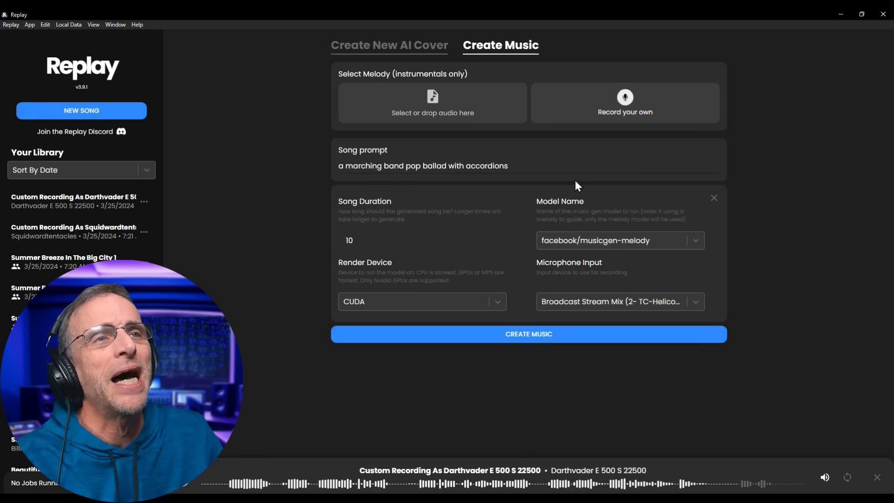
left_click(536, 336)
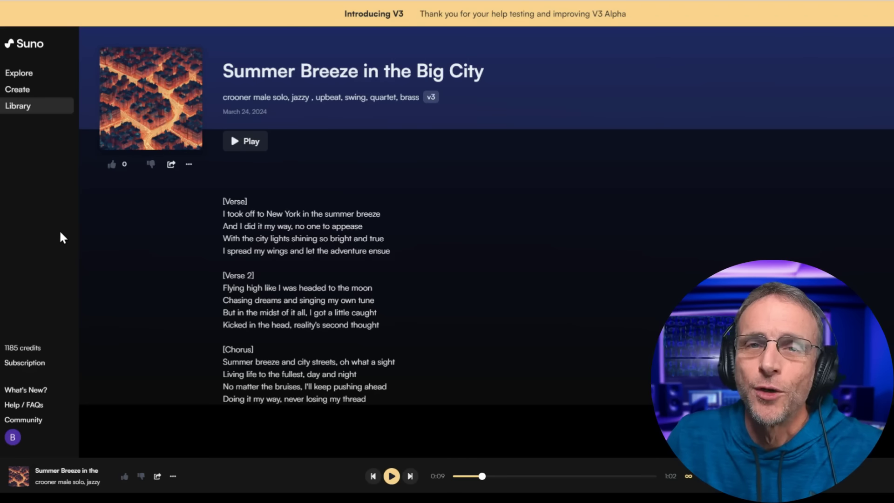
Step: Switch to Suno and start a new song with Custom Mode and Instrumental enabled
left_click(20, 91)
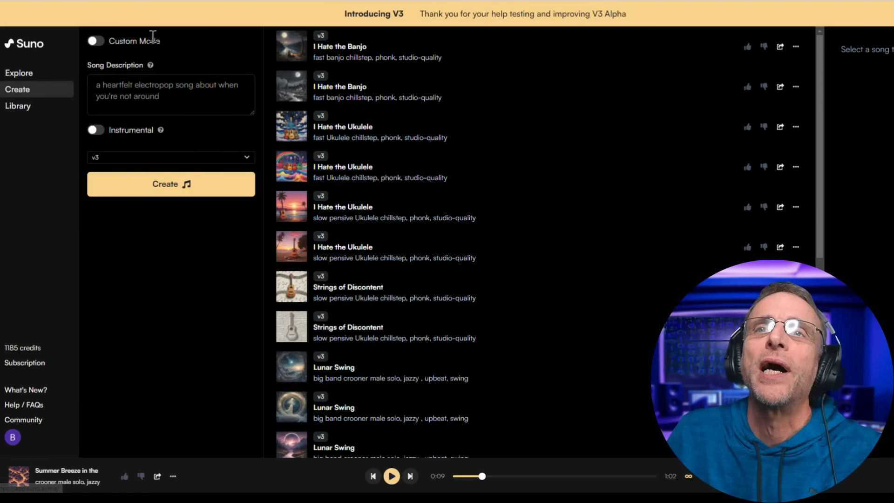
left_click(95, 41)
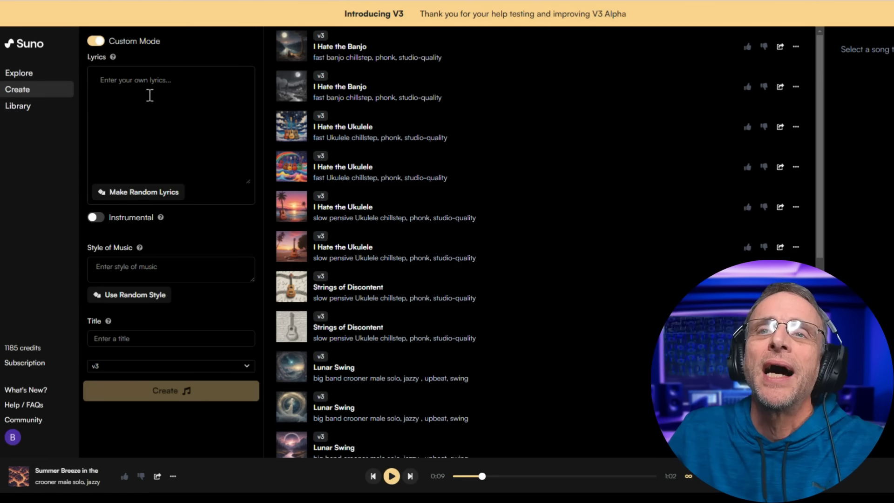
left_click(99, 219)
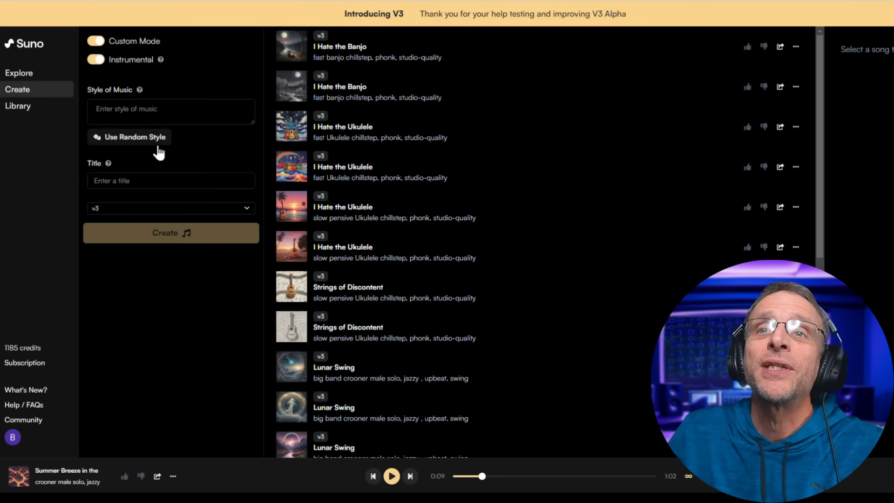
Step: Set the style of music to "a marching band pop ballad with accordions" and the title to "This Should Be Great!"
left_click(157, 109)
type("a marching band pop ballad with accordions")
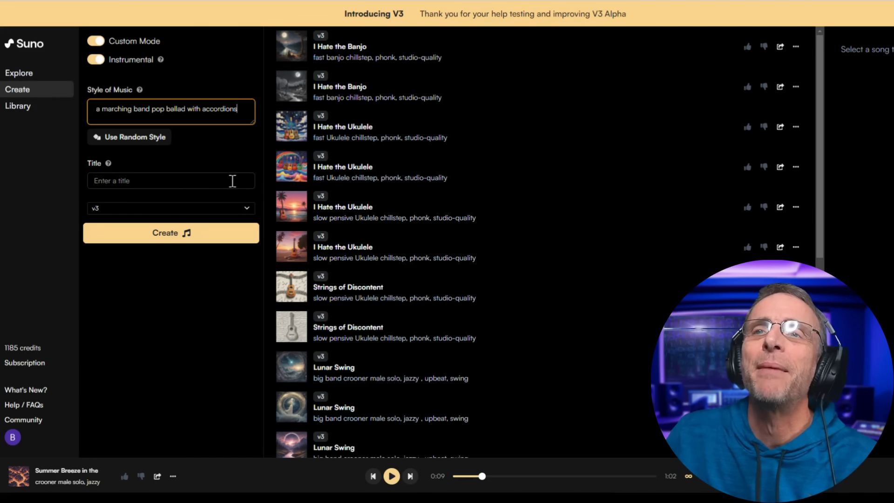
left_click(129, 181)
type("This Should Be Great!")
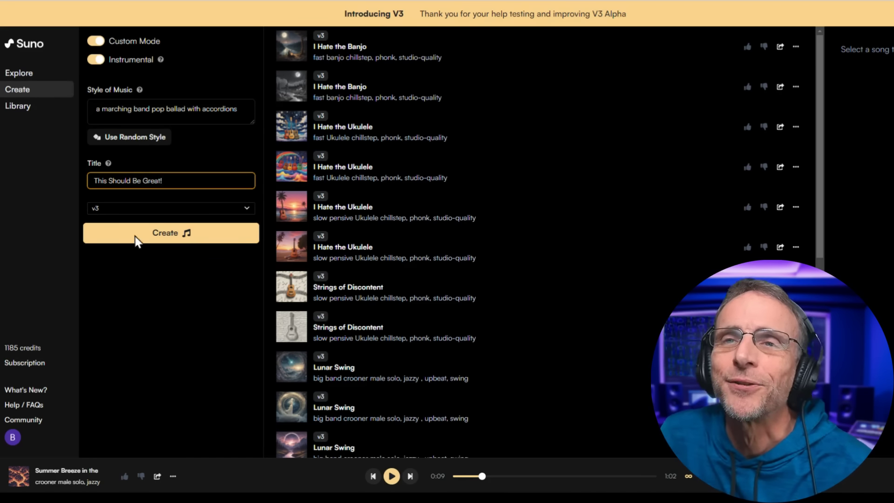